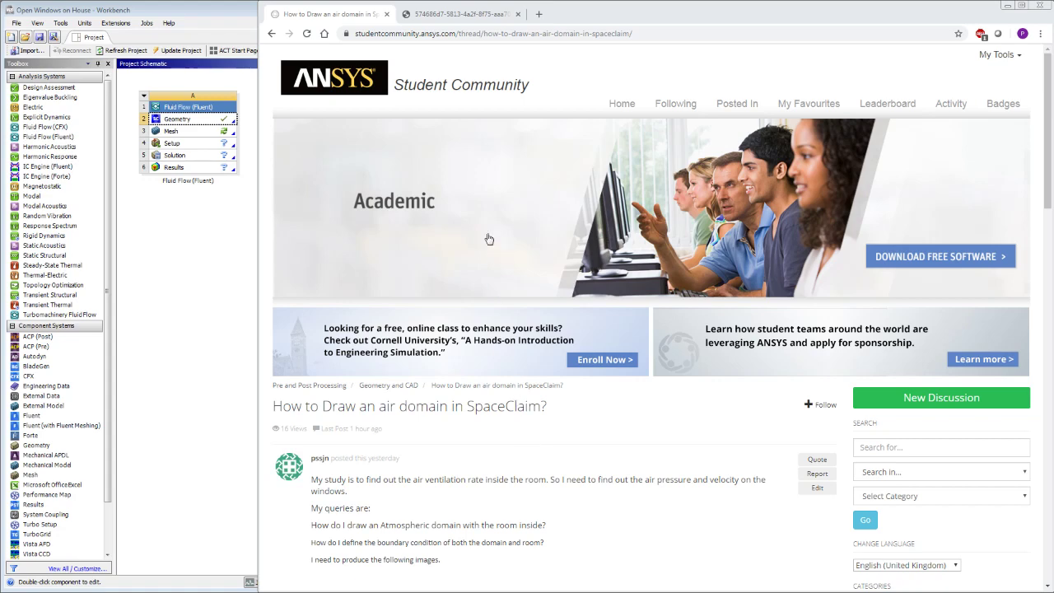
View the study-model image of the room inside its atmospheric domain and switch to SpaceClaim
click(499, 16)
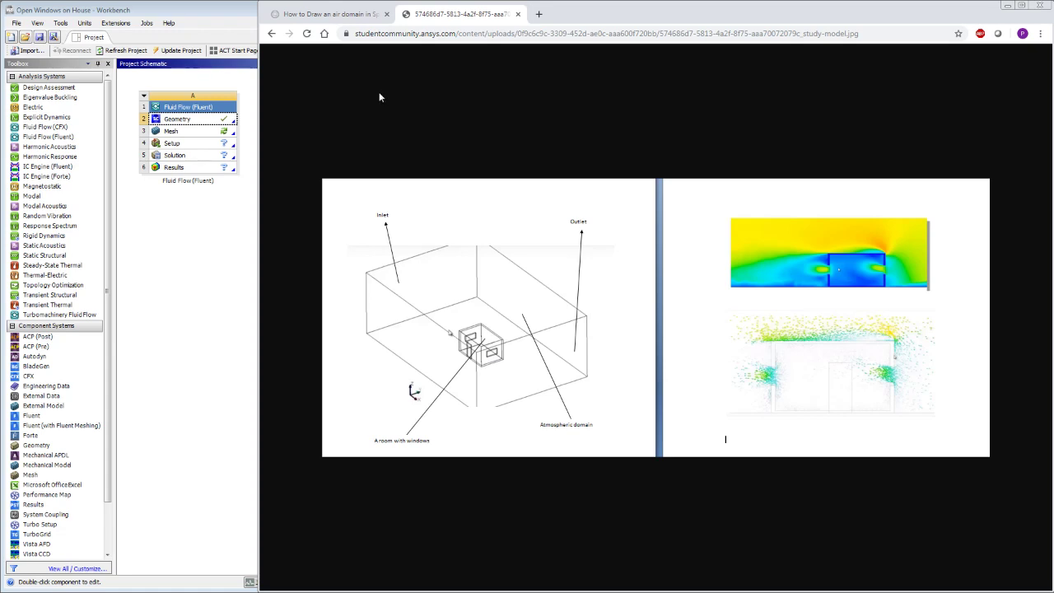
click(1008, 7)
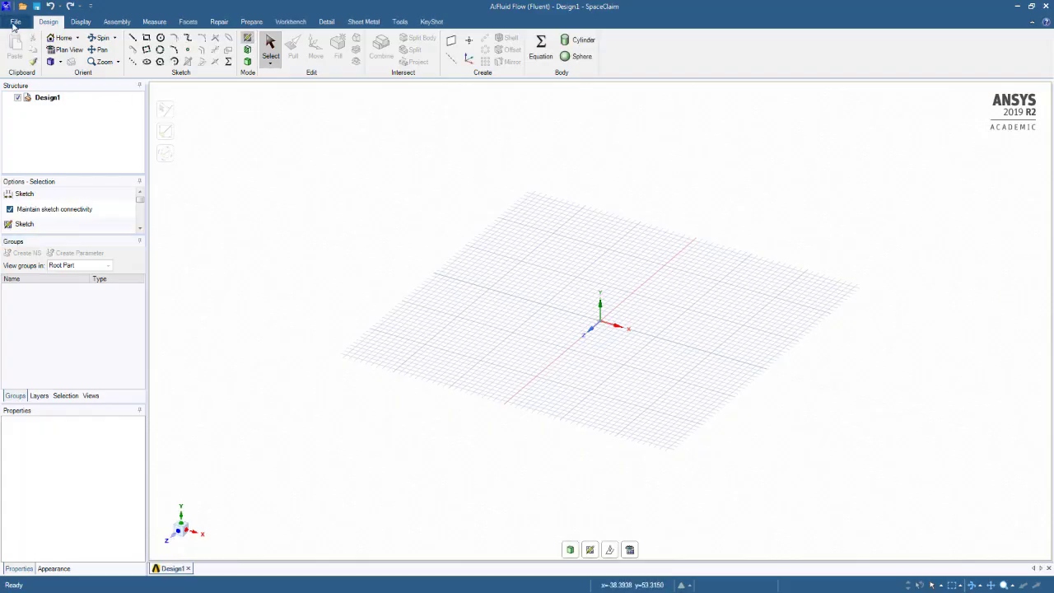
Change the length unit of this document to Meters in the SpaceClaim units options
click(15, 22)
click(138, 244)
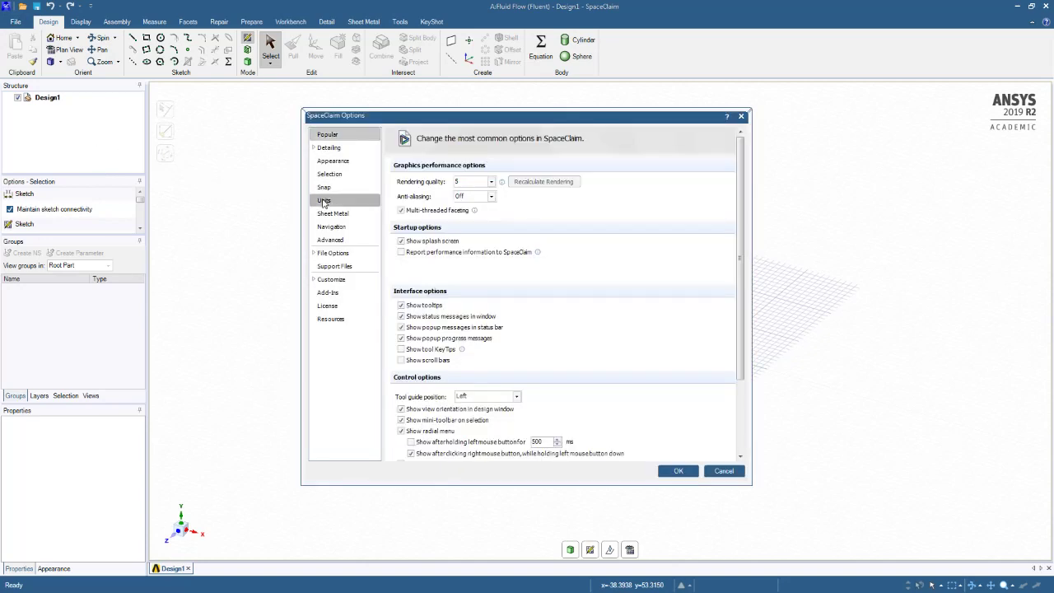
click(323, 200)
click(512, 221)
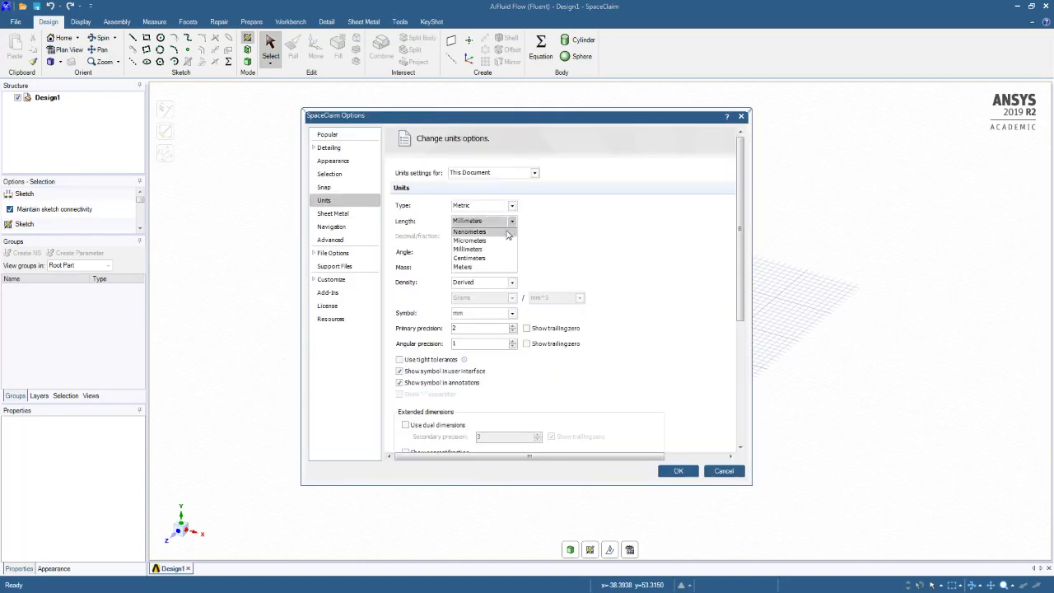
click(498, 268)
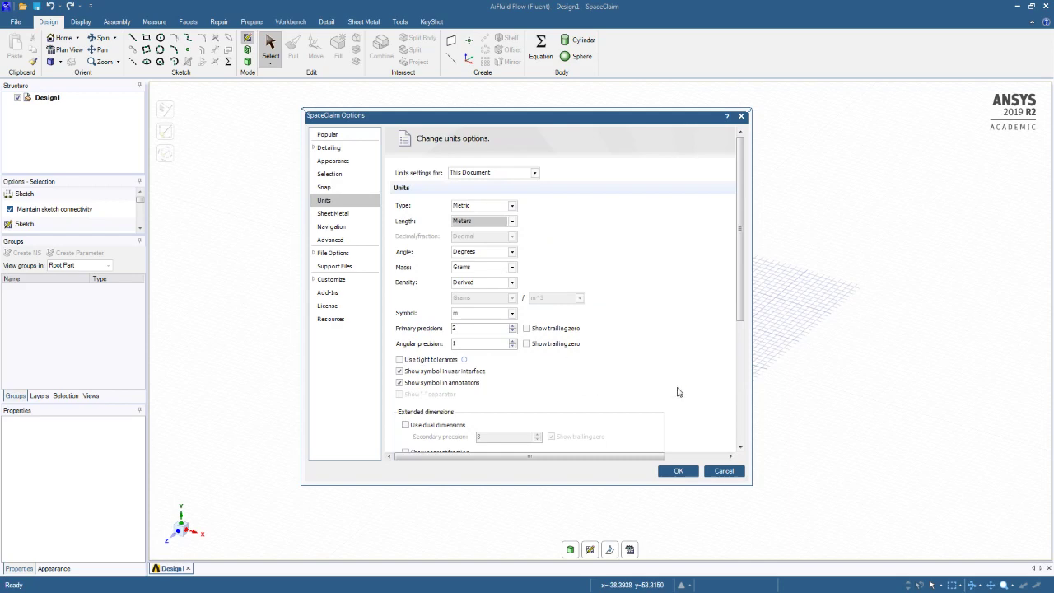
Set the minor grid spacing to 1 m and apply the options
drag(739, 323, 738, 444)
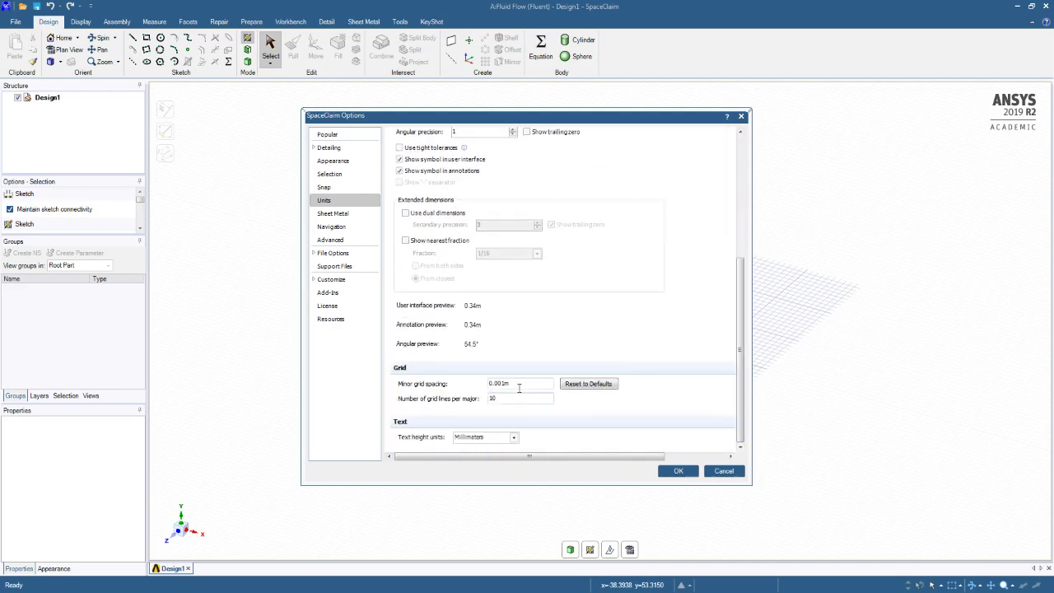
drag(517, 383, 407, 379)
text(0.01)
key(Return)
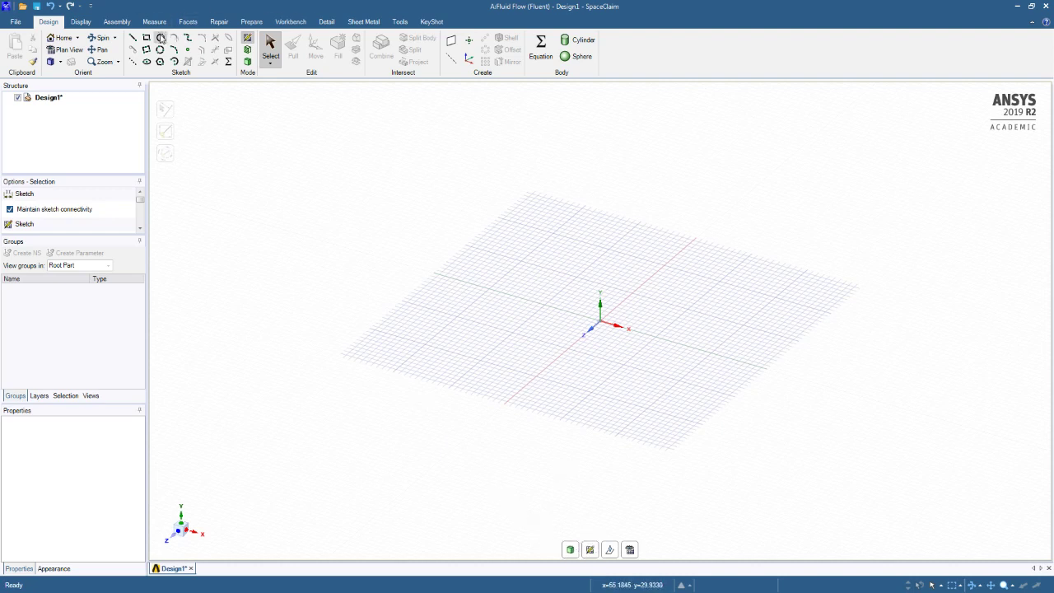
Sketch a 20 m by 30 m rectangle on the ground grid with one corner at the origin, the 30 m side along X
click(146, 38)
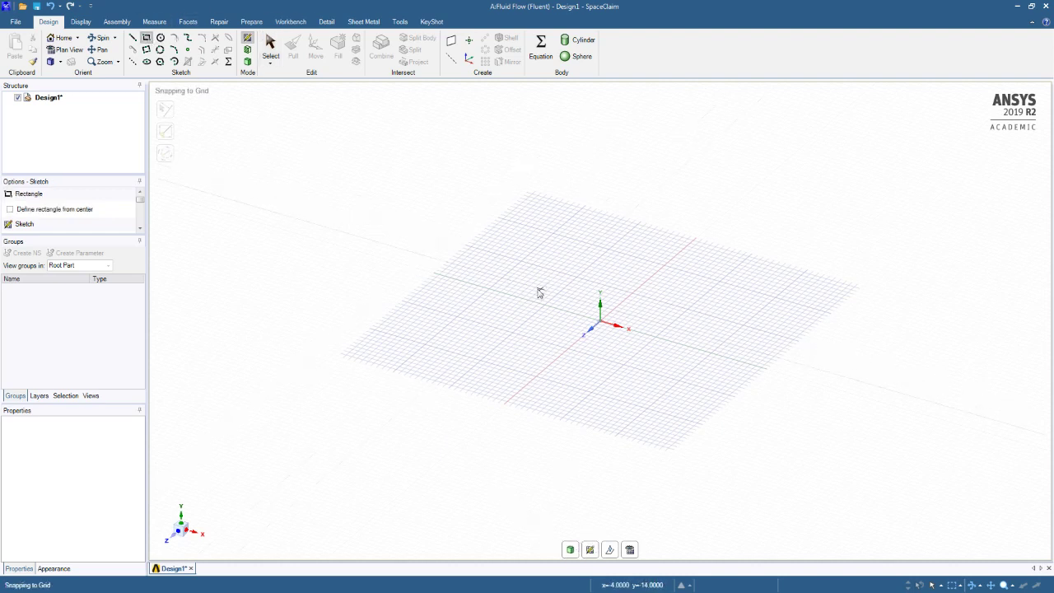
click(601, 327)
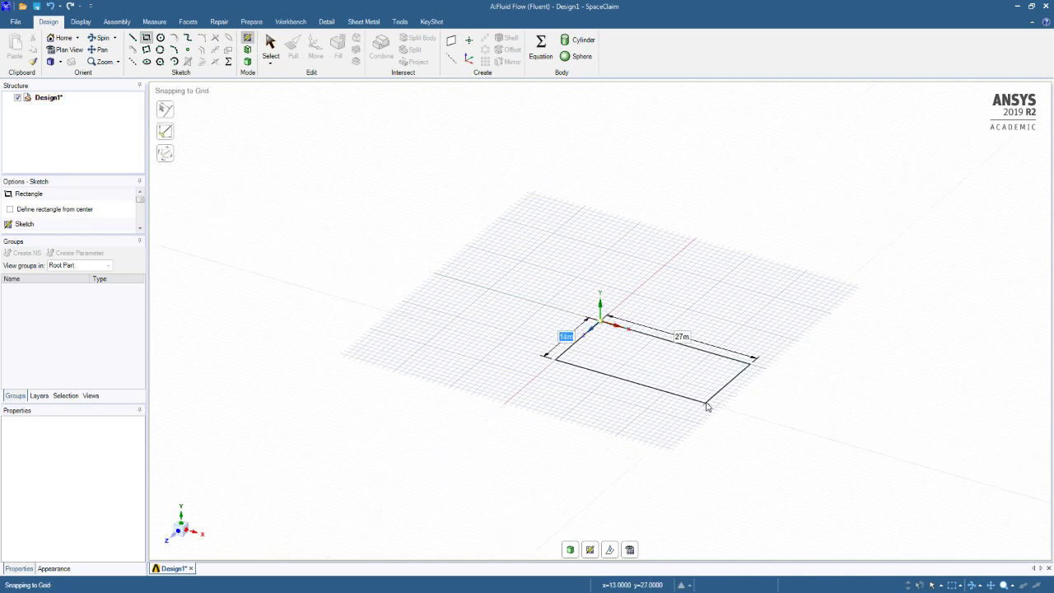
text(20)
key(Tab)
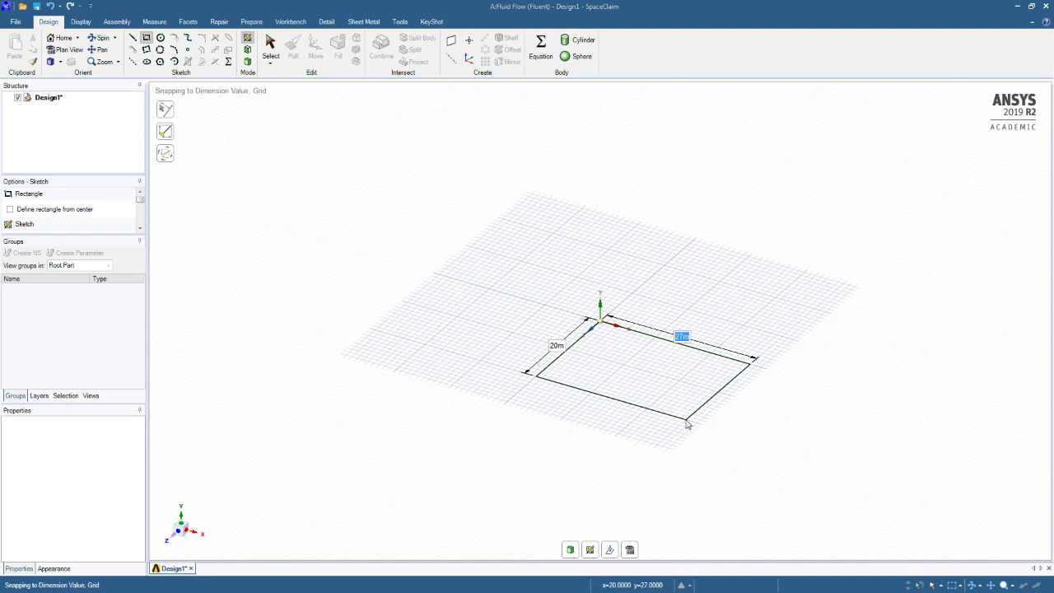
text(30)
key(Return)
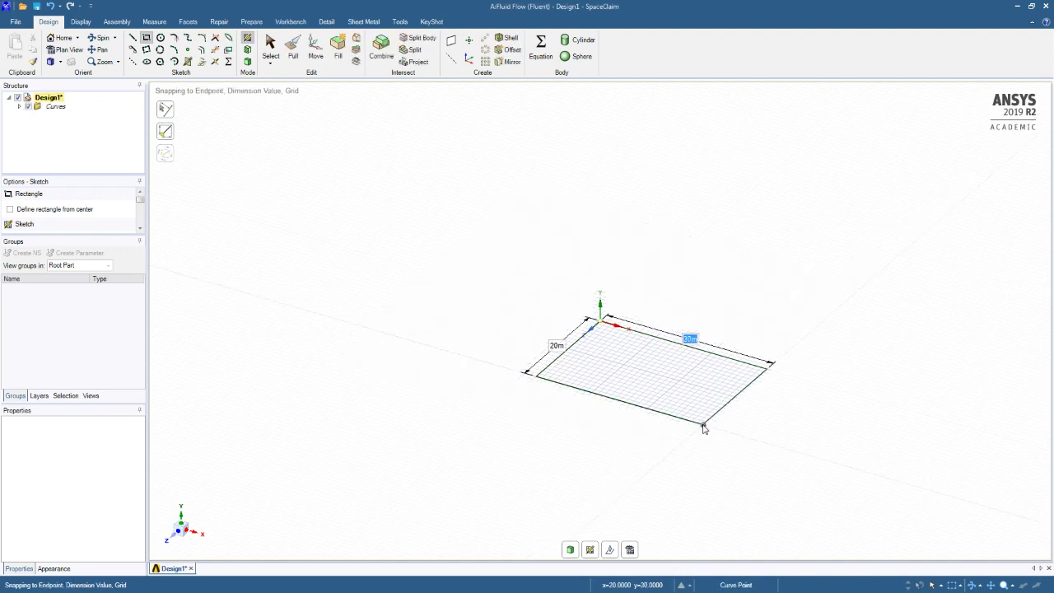
Pull the rectangular floor face upward 10 m to form the room block
click(293, 45)
click(626, 360)
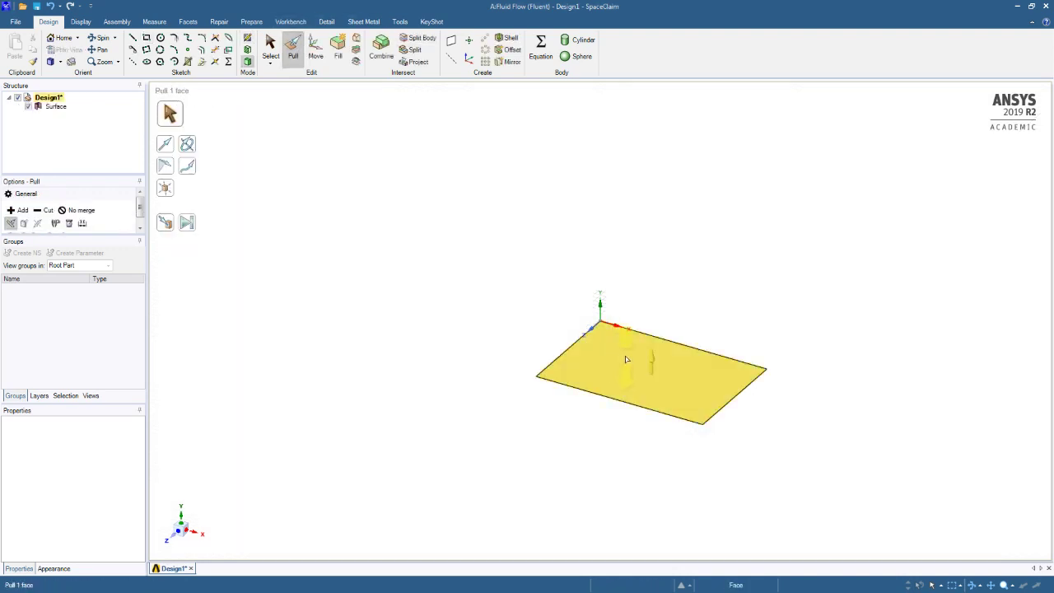
drag(667, 342, 666, 335)
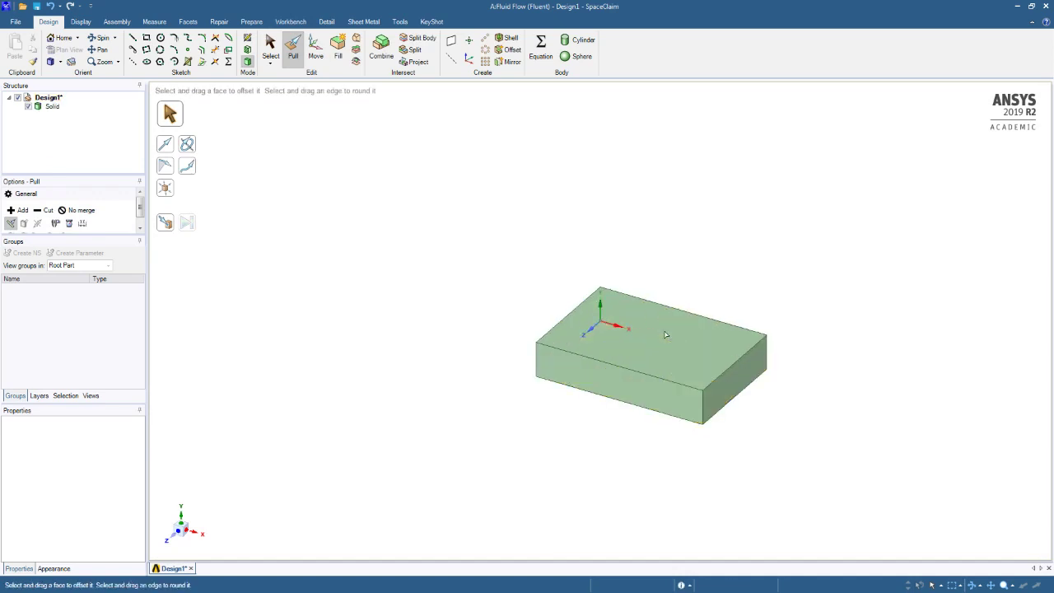
key(ctrl+z)
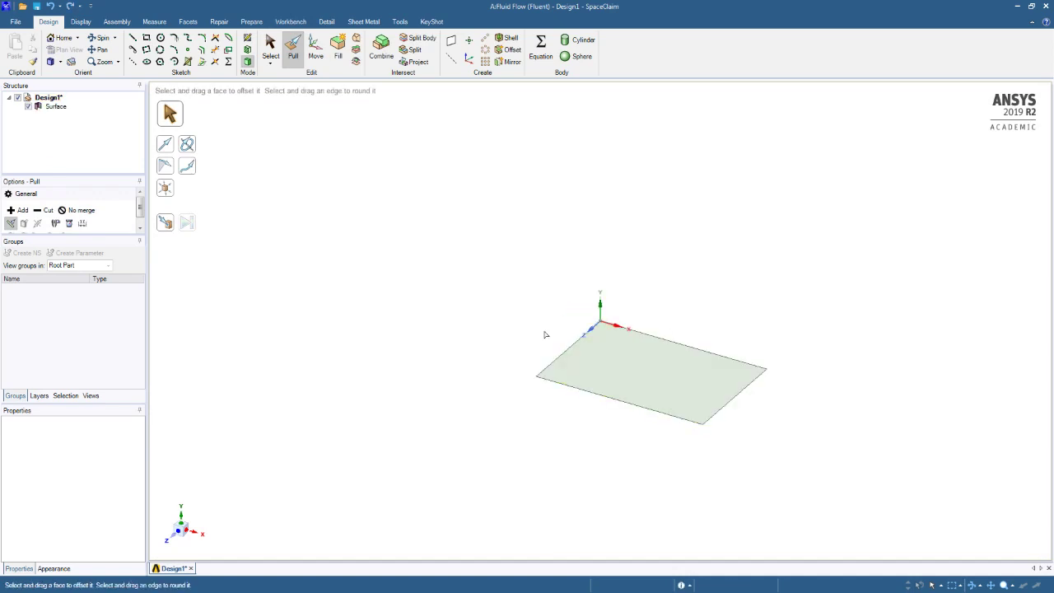
click(651, 372)
drag(650, 372, 656, 335)
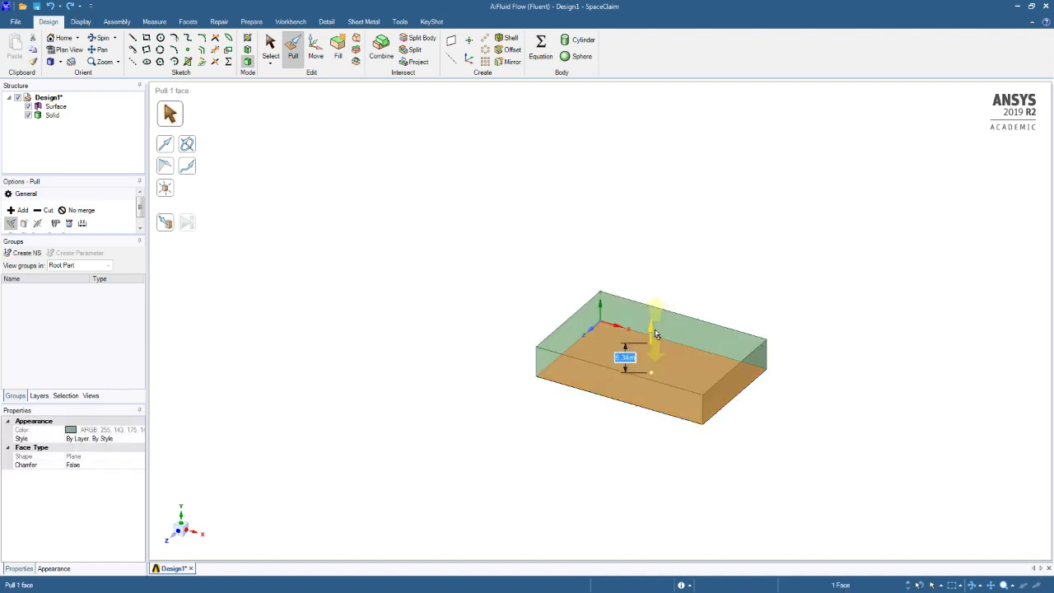
text(10)
key(Return)
key(Escape)
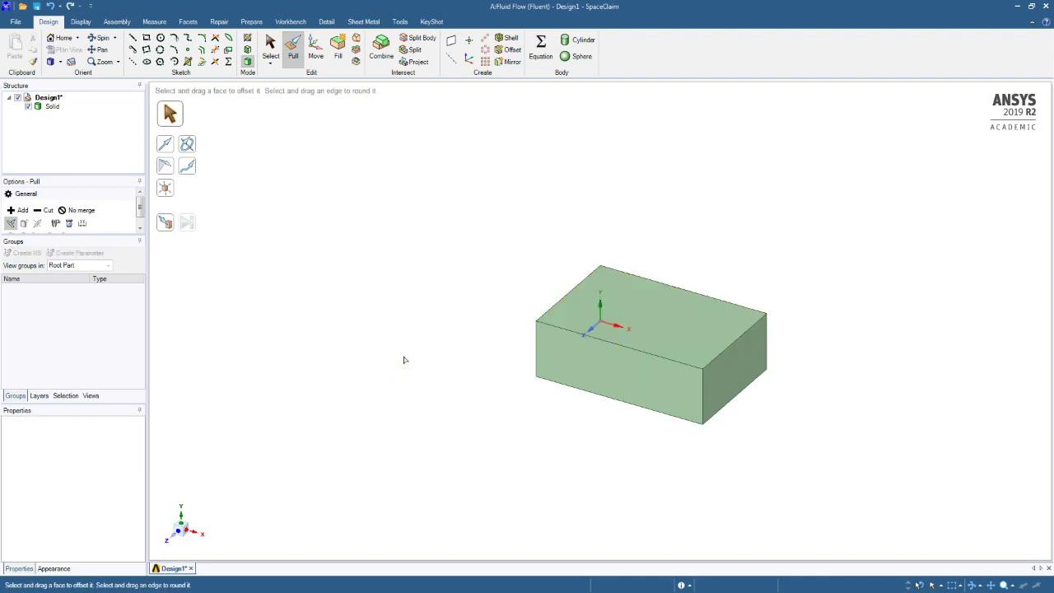
Sketch a 6 m by 4 m window rectangle centered on the block's end face at the origin and imprint it on the solid
middle_drag(404, 360, 588, 384)
click(247, 39)
click(648, 355)
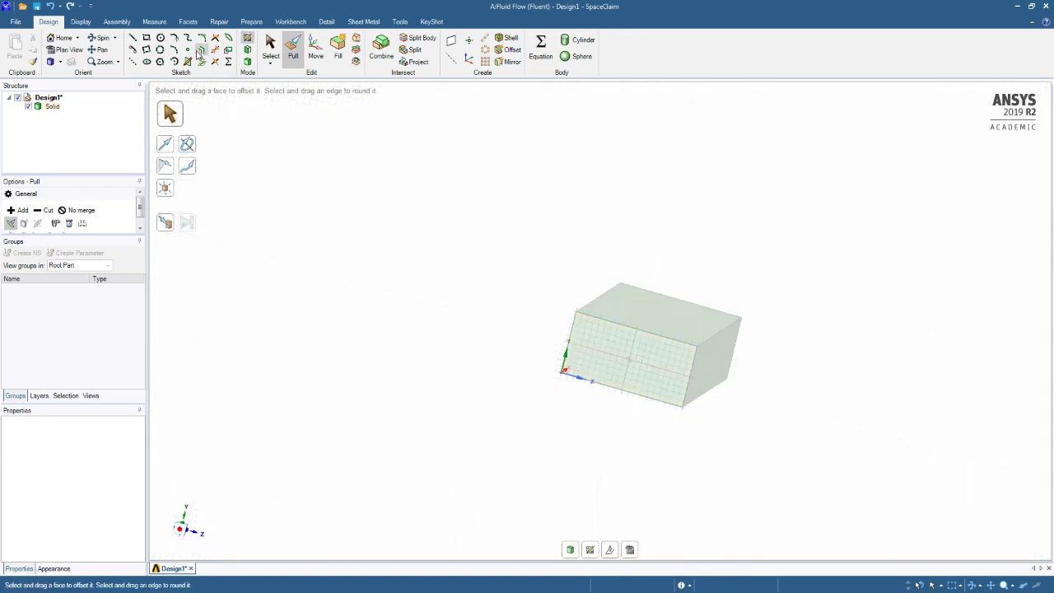
click(147, 38)
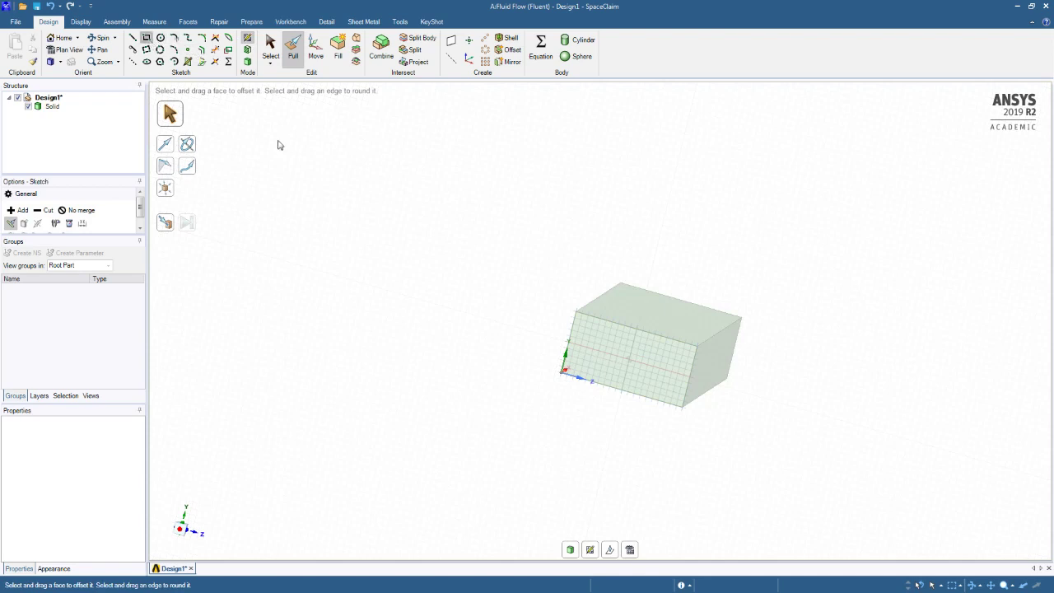
click(613, 342)
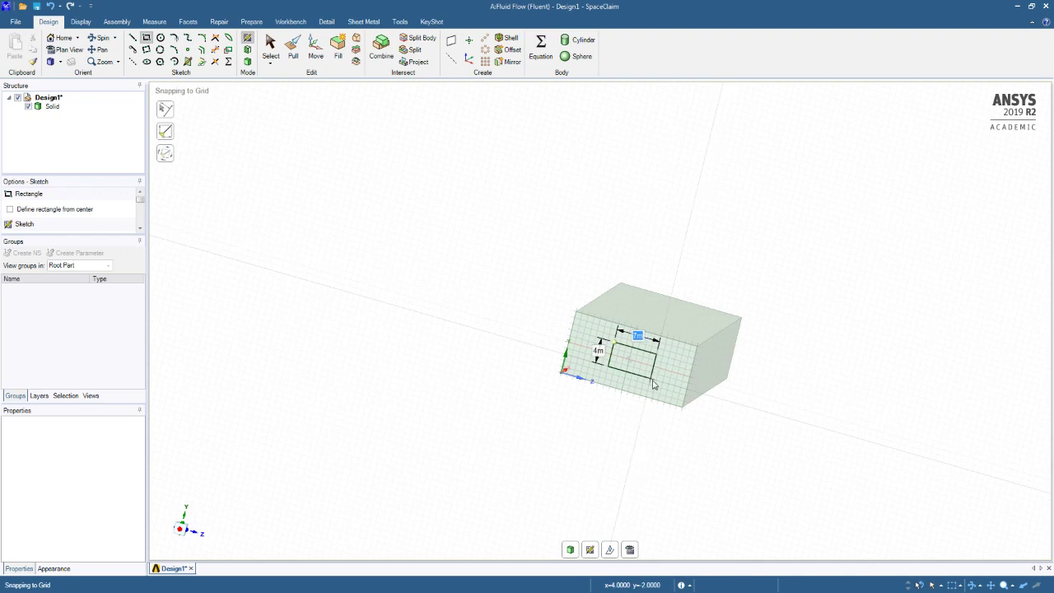
click(647, 382)
click(570, 550)
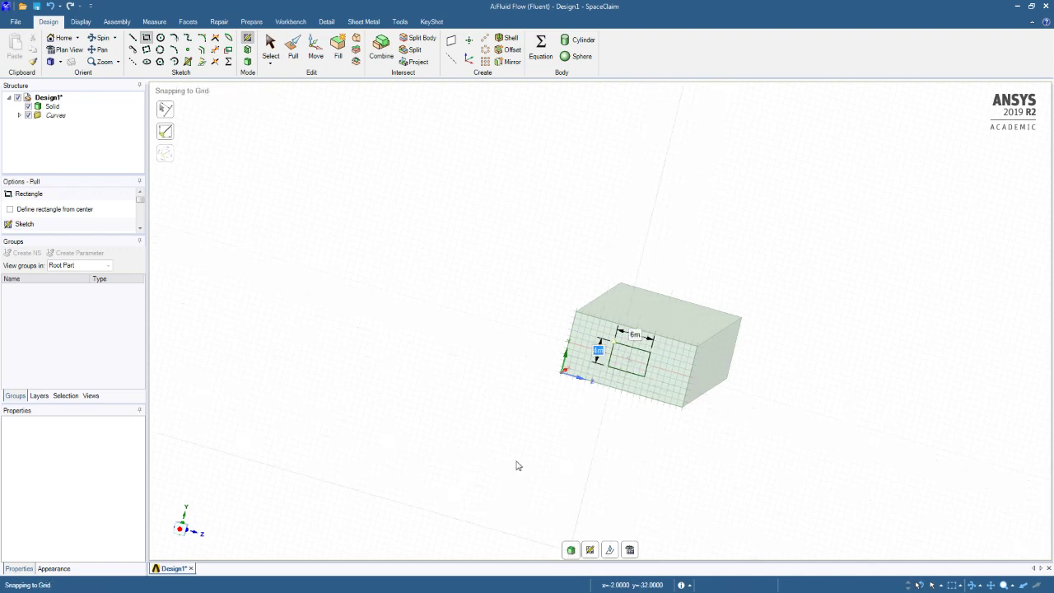
Sketch a matching 6 m by 4 m window rectangle centered on the opposite end face and imprint it on the solid
mouse_move(565, 412)
middle_down()
mouse_move(352, 393)
mouse_move(299, 414)
mouse_move(296, 428)
middle_up()
click(692, 372)
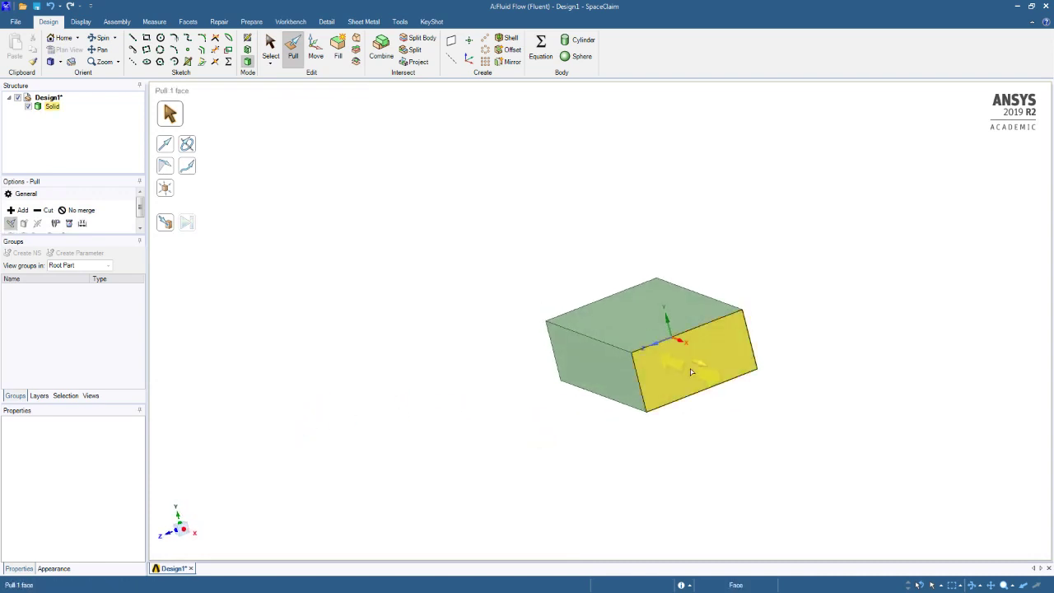
click(691, 372)
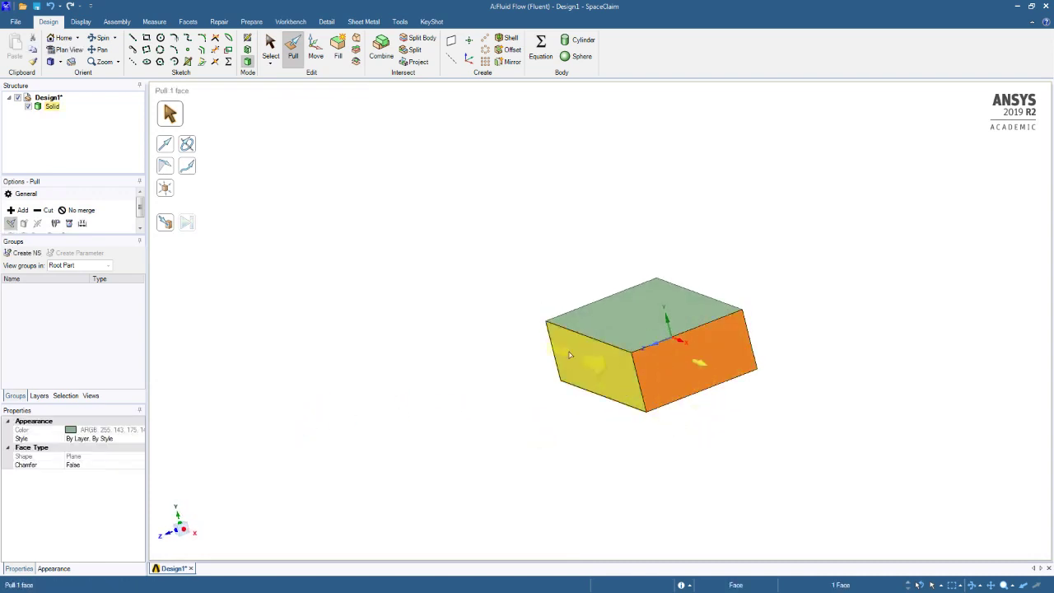
click(146, 38)
click(630, 549)
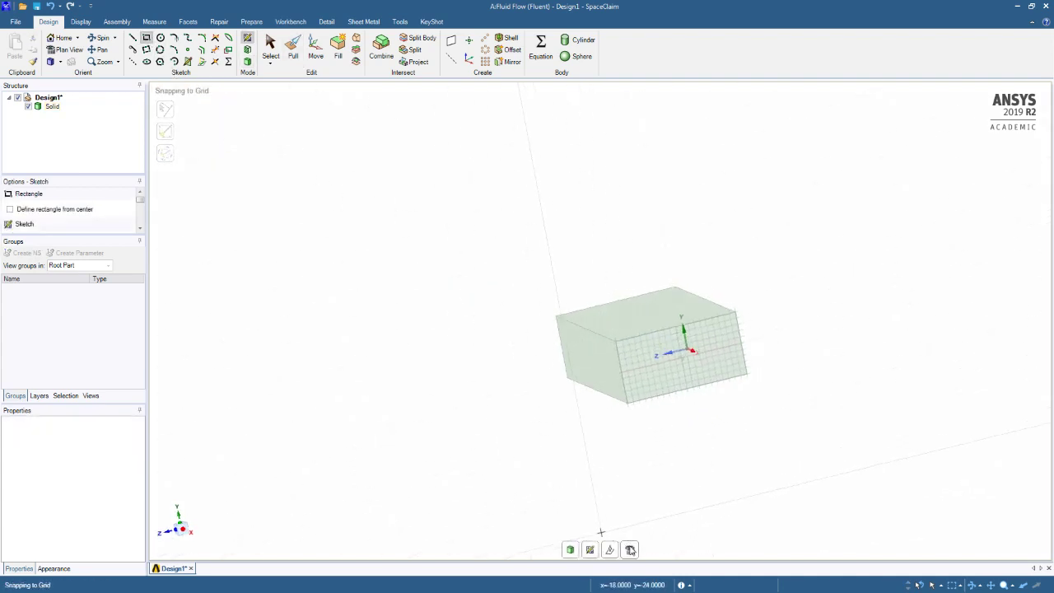
scroll(736, 350, up, 3)
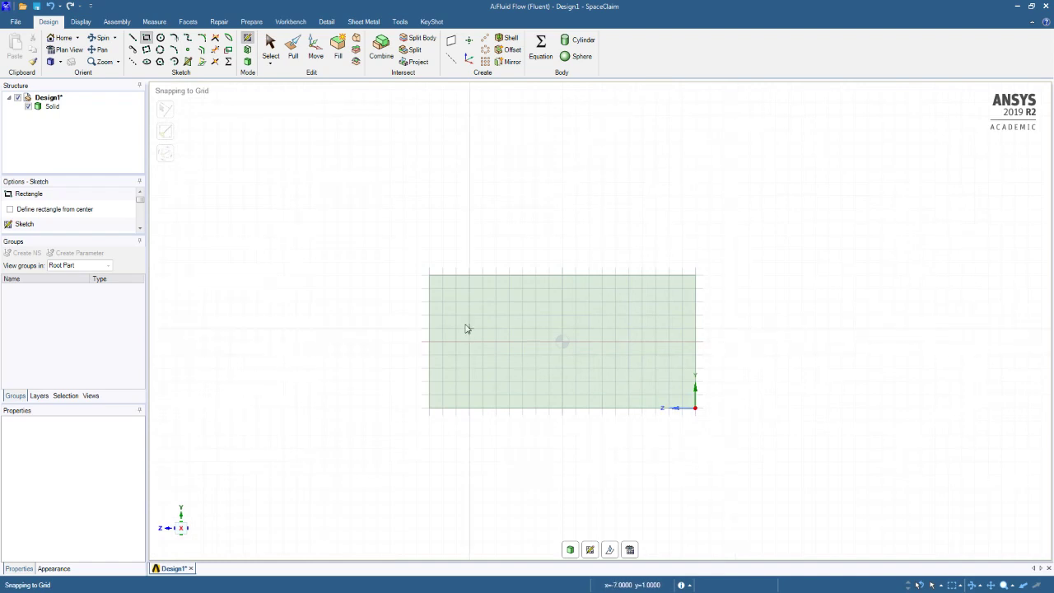
click(522, 315)
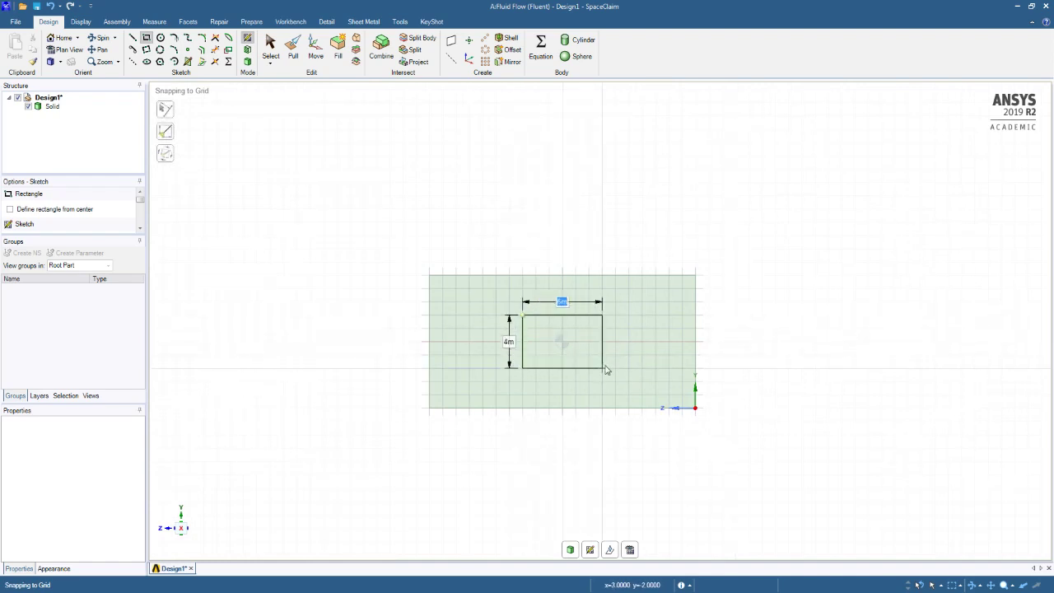
click(606, 370)
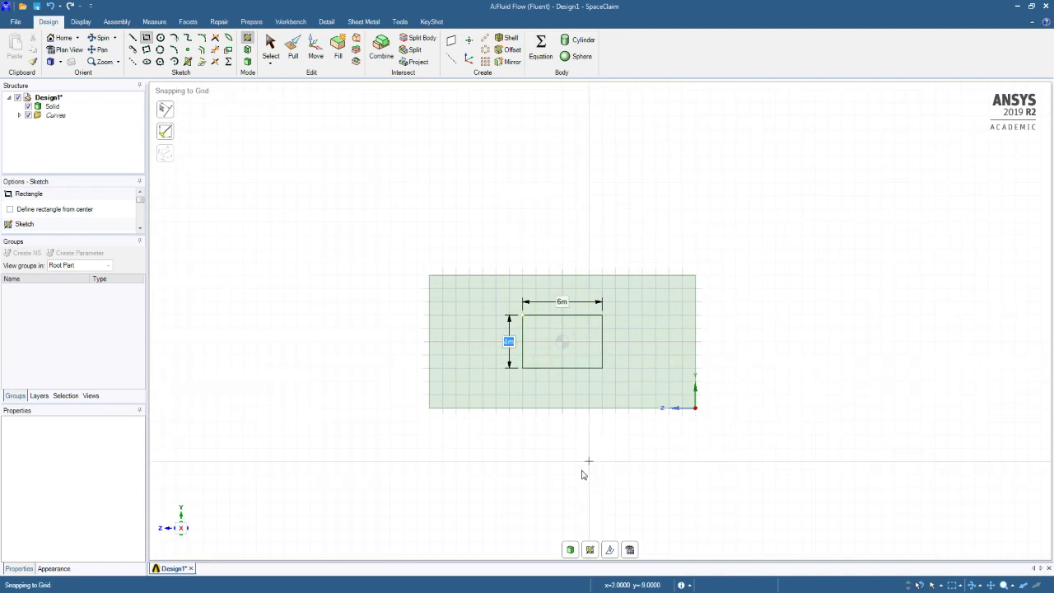
click(570, 550)
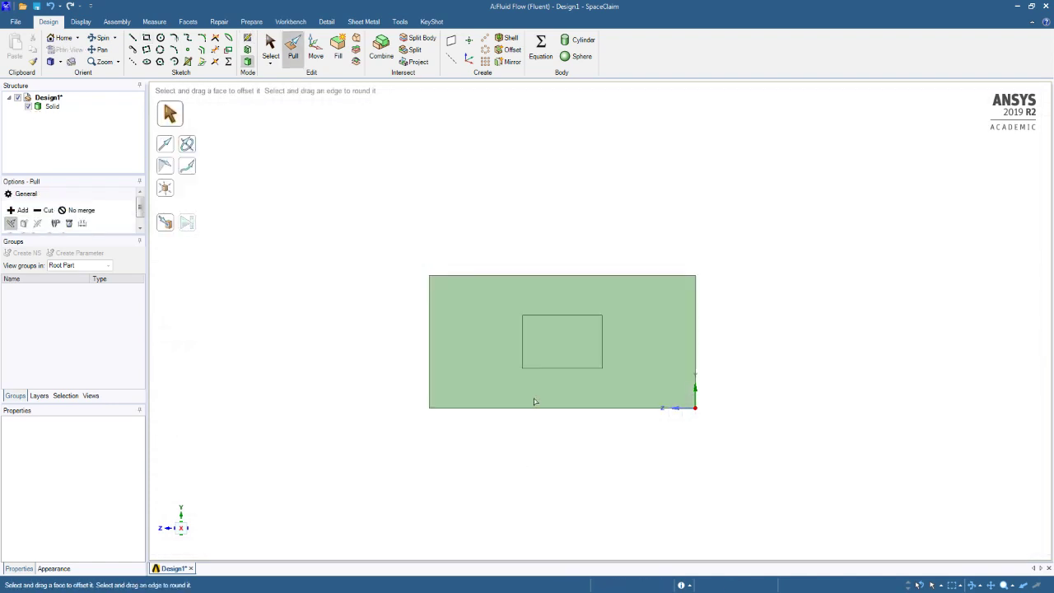
Create a plane on the bottom face of the room block
middle_drag(497, 473, 590, 447)
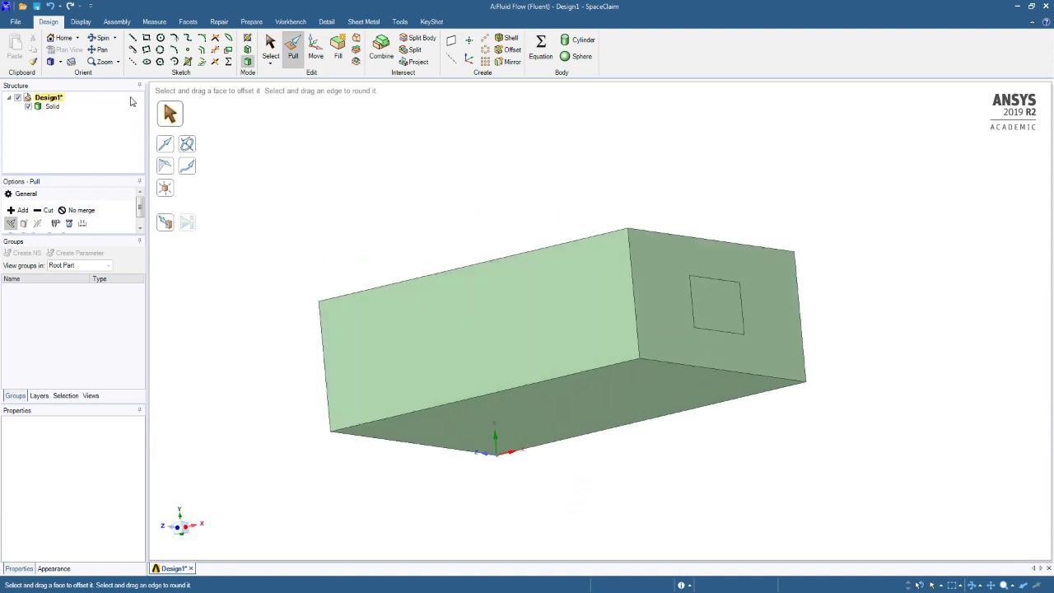
click(451, 40)
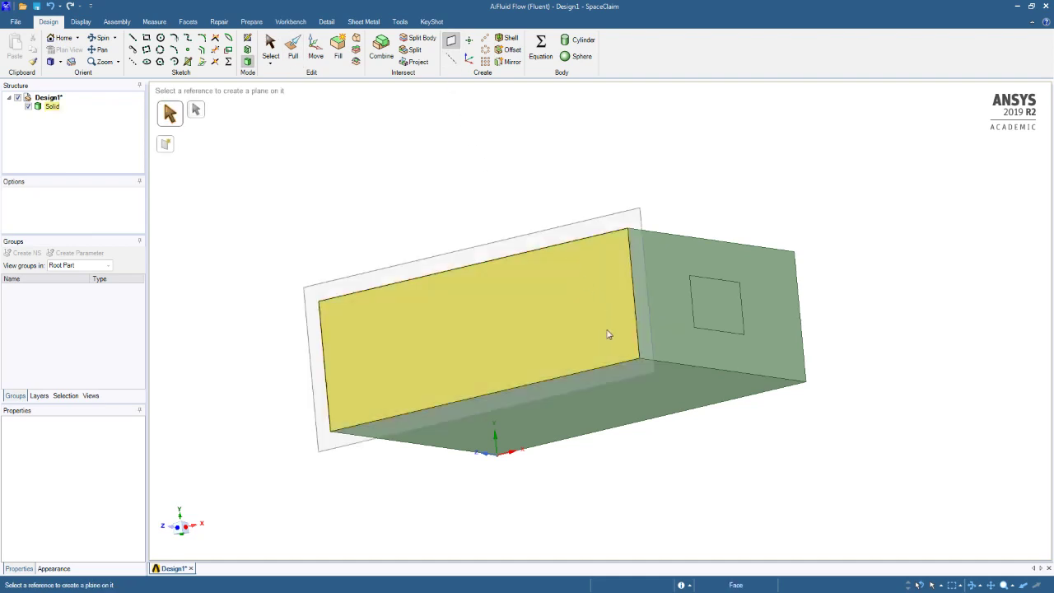
click(622, 384)
middle_drag(246, 335, 254, 391)
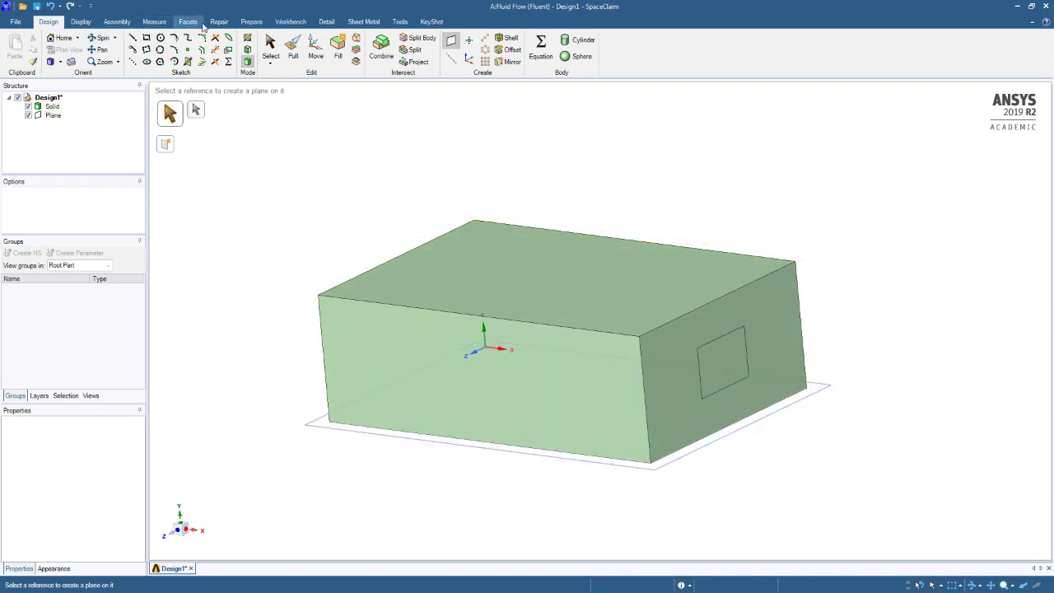
Start a box enclosure around the room solid and set its cushion along the Z direction to 20 m
click(251, 25)
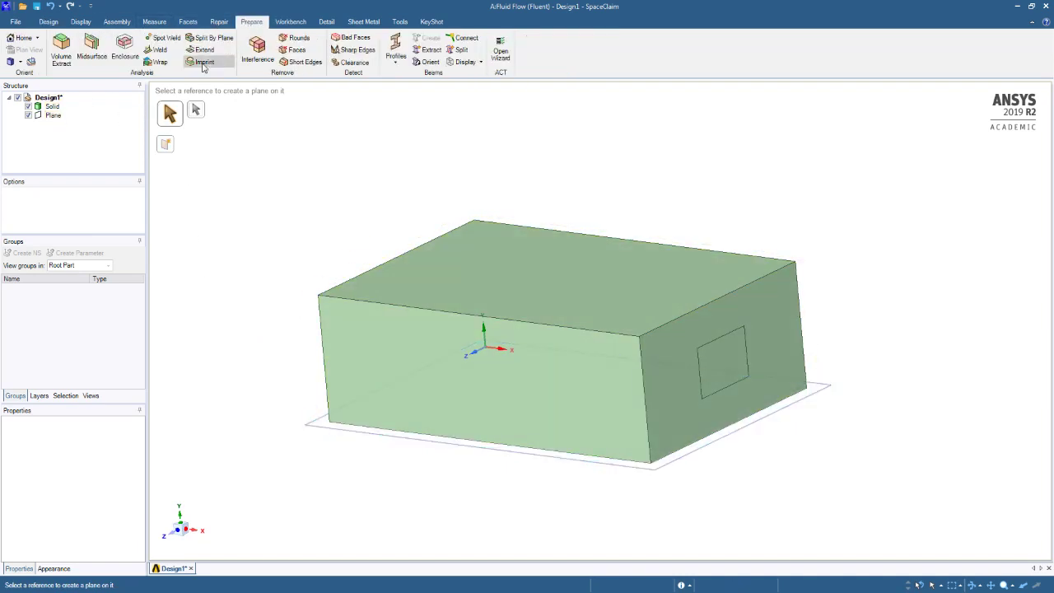
click(124, 47)
click(402, 281)
click(402, 280)
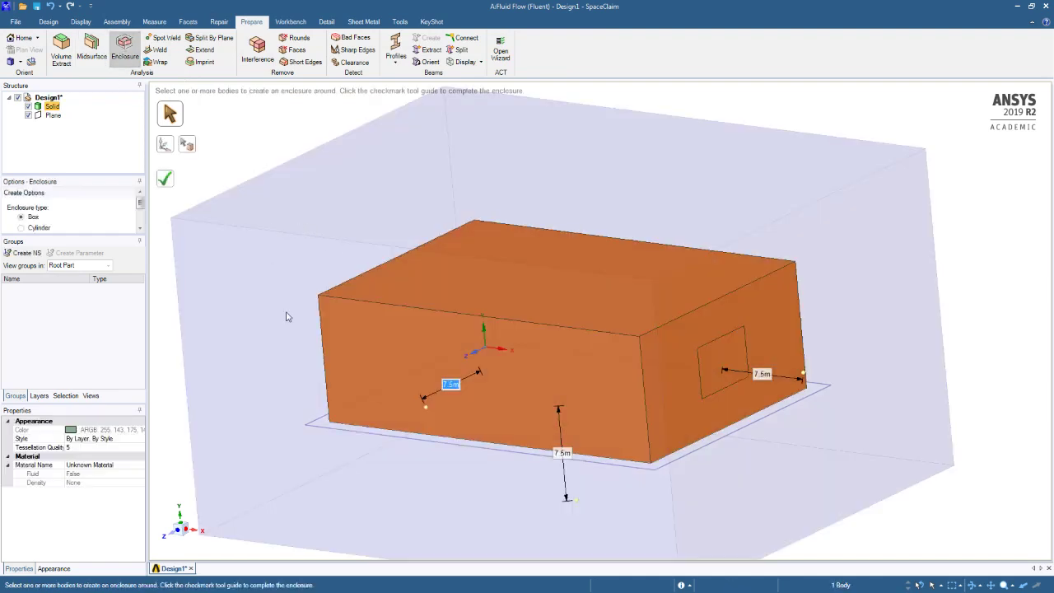
middle_drag(285, 313, 255, 392)
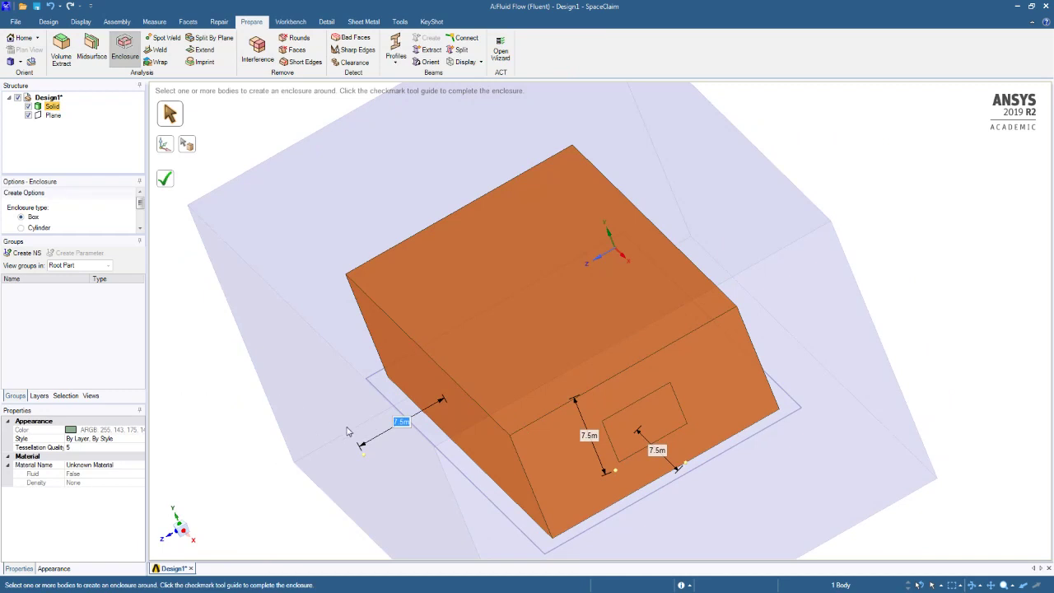
text(20)
key(Tab)
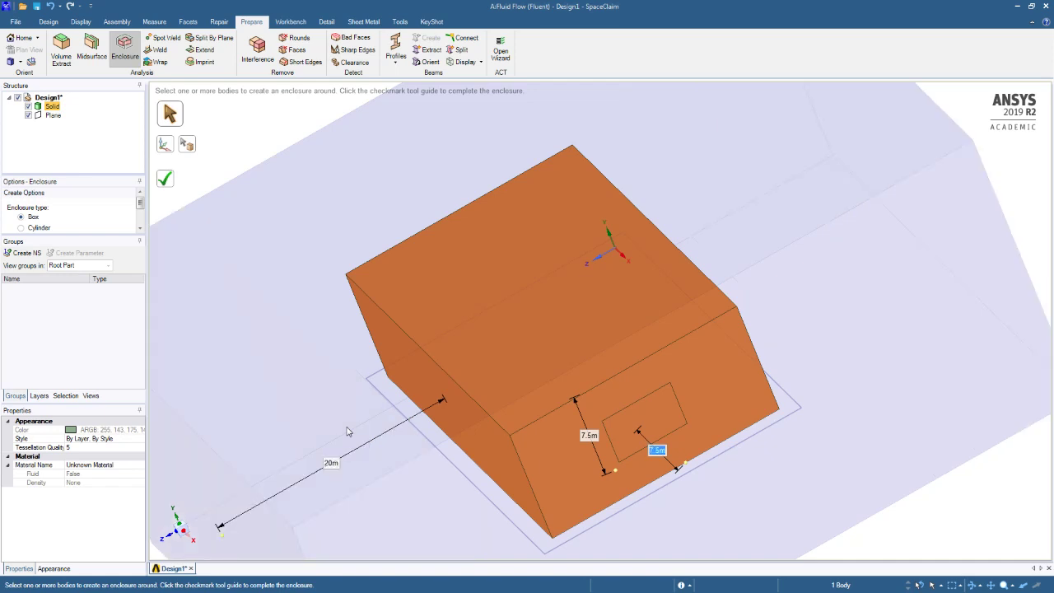
Set the enclosure cushion to 40 m along X and 20 m vertically, and create the enclosure
middle_drag(346, 431, 466, 400)
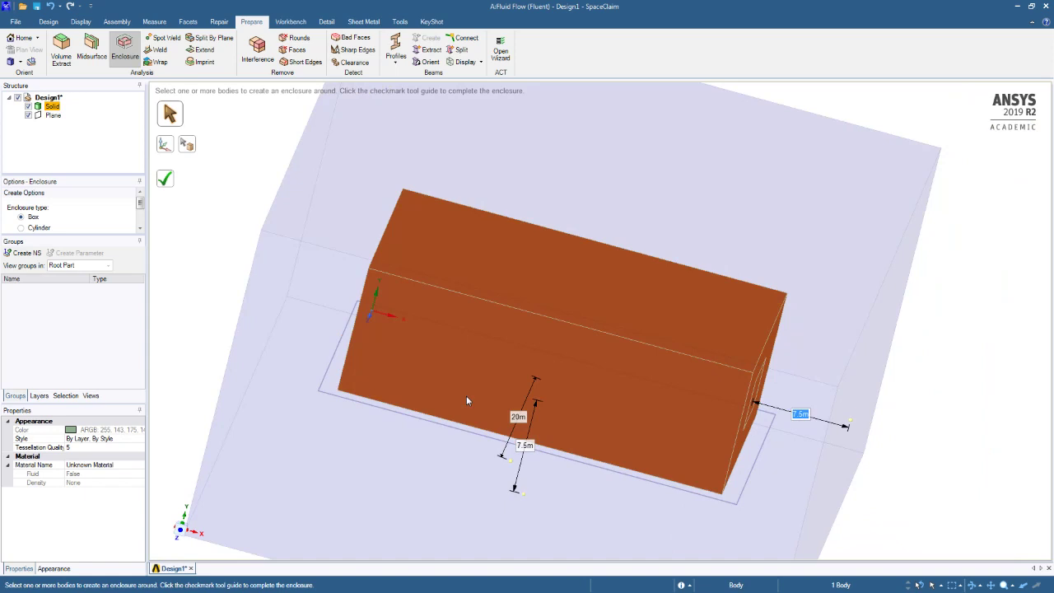
text(40)
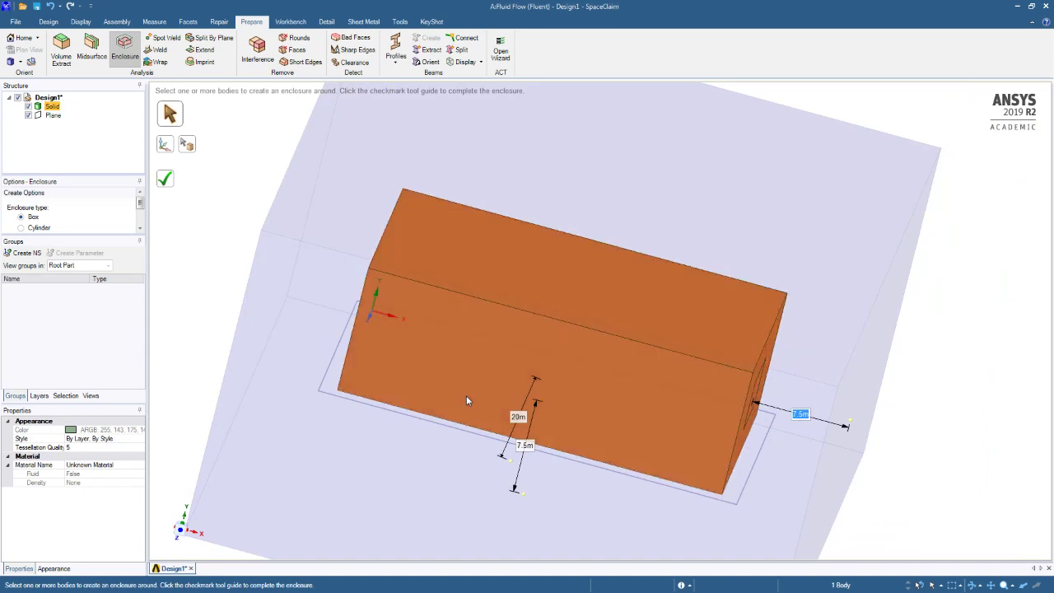
key(Tab)
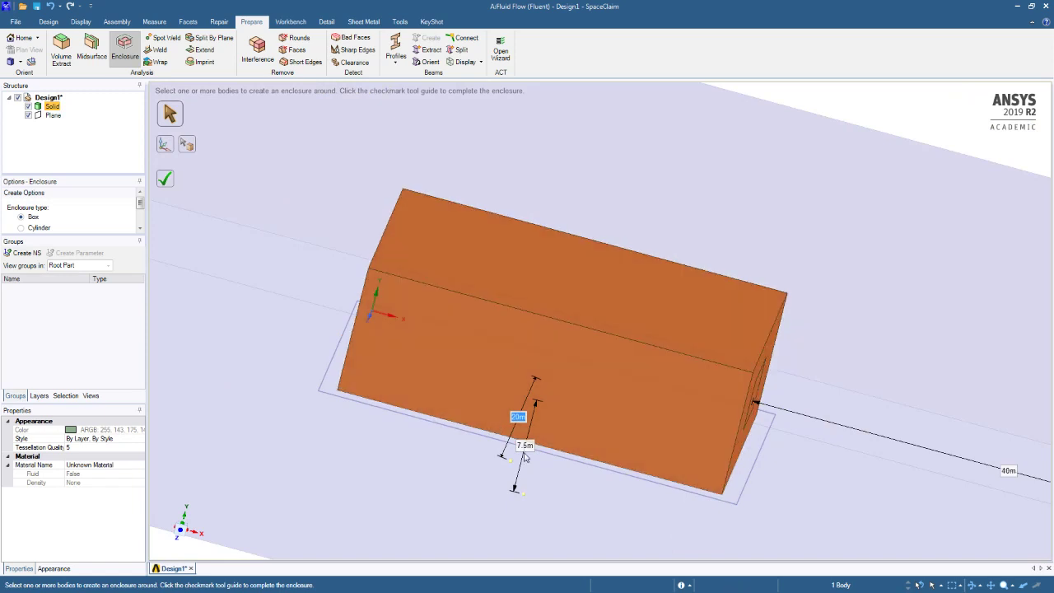
click(522, 445)
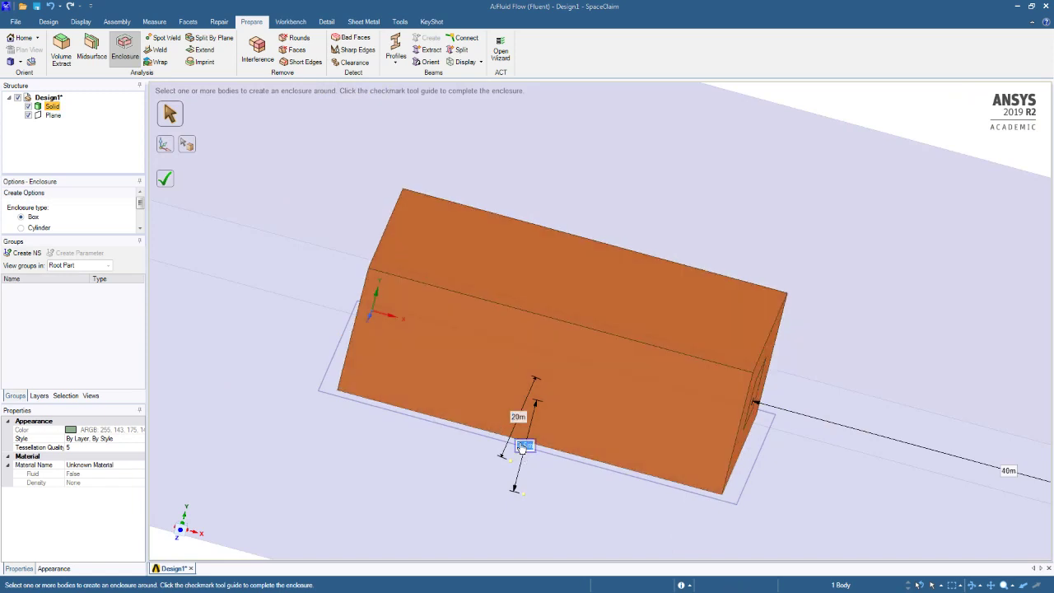
text(20)
key(Tab)
middle_drag(421, 486, 387, 444)
click(166, 180)
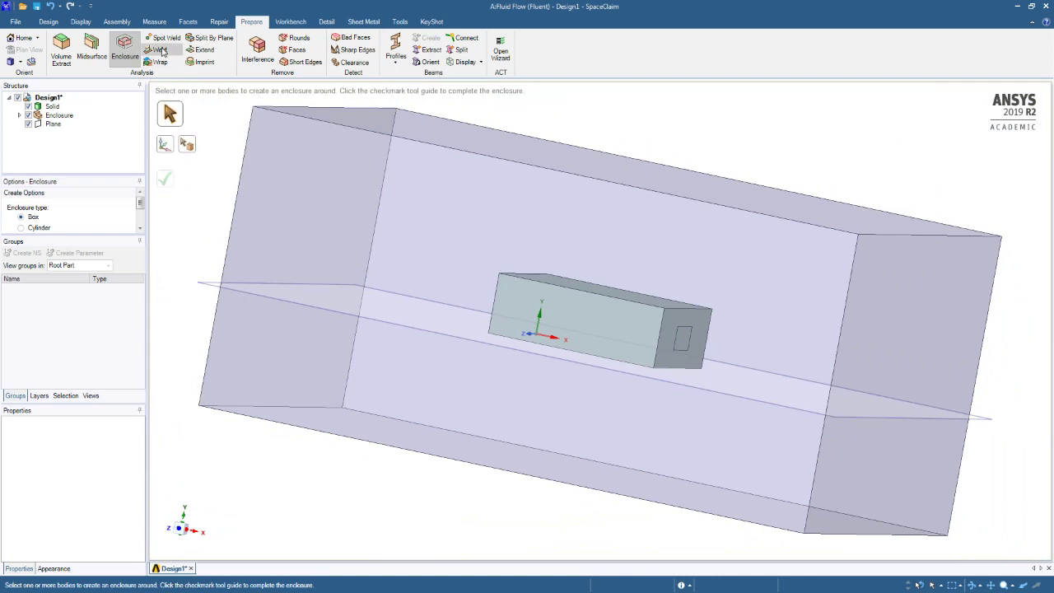
Split the enclosure with the plane at the room's floor level and remove the portion below it
click(198, 41)
click(273, 125)
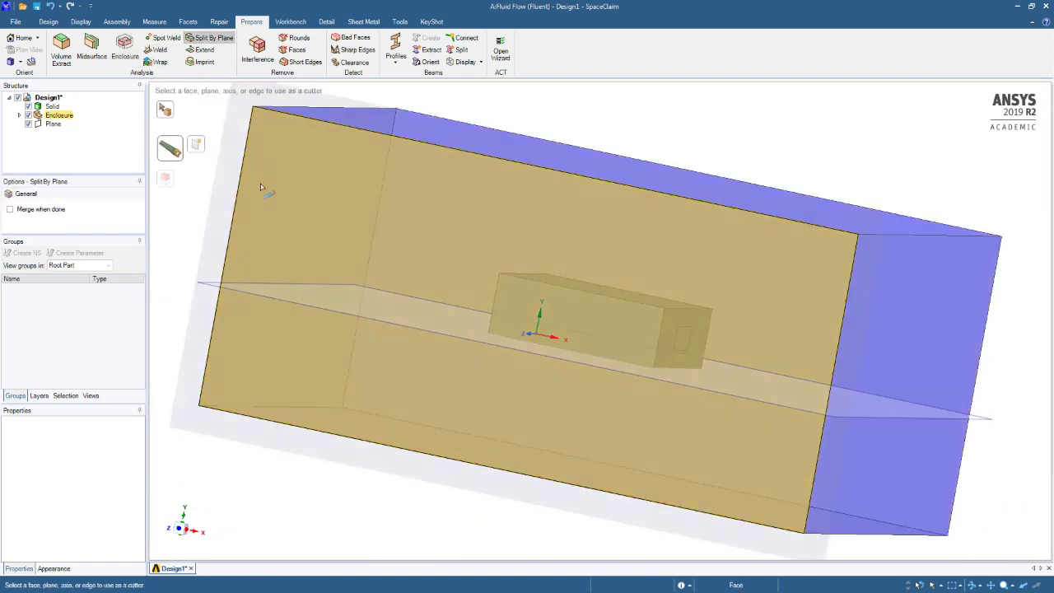
click(207, 282)
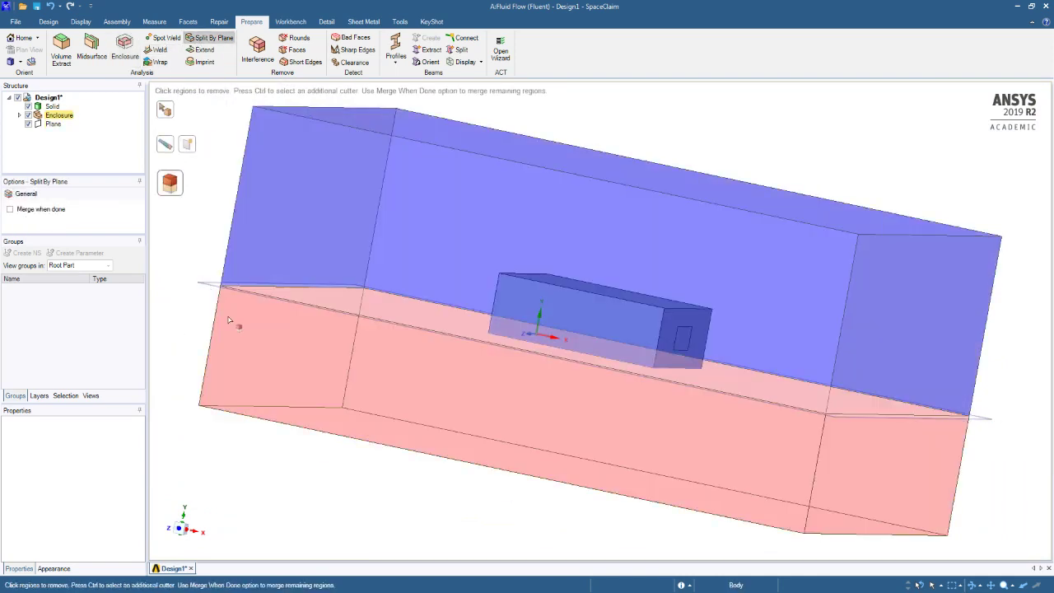
click(224, 327)
middle_drag(296, 357, 245, 368)
click(19, 115)
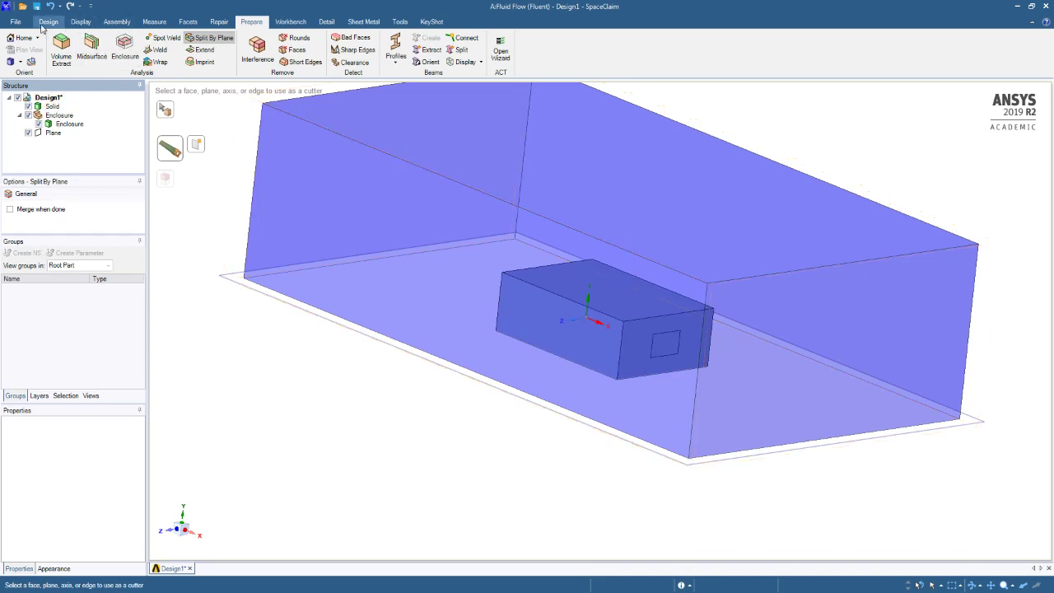
Set the Share Topology property of the root part Design1 to Share
click(46, 23)
click(272, 48)
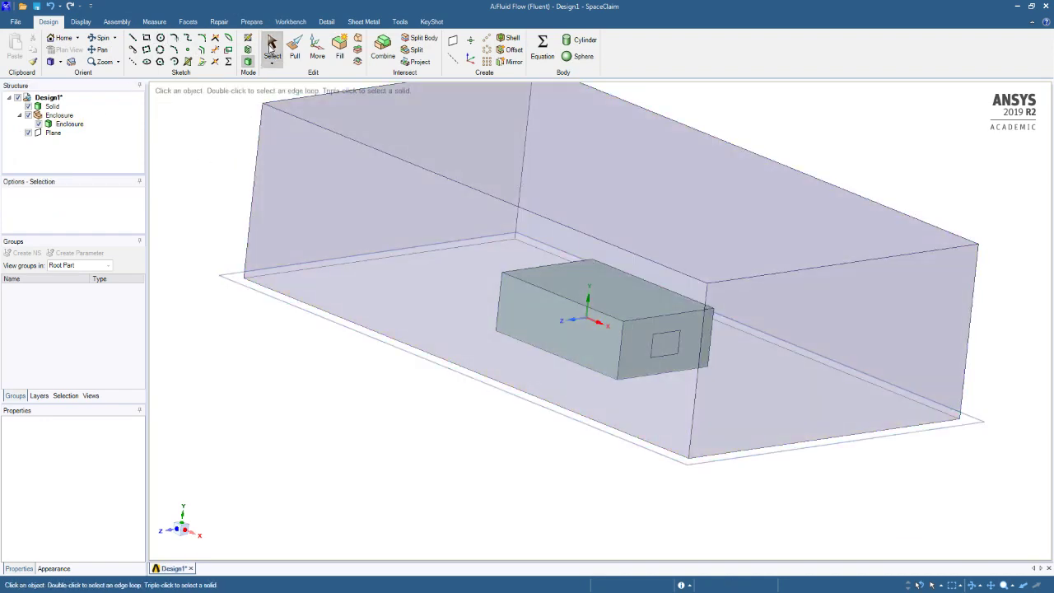
click(48, 97)
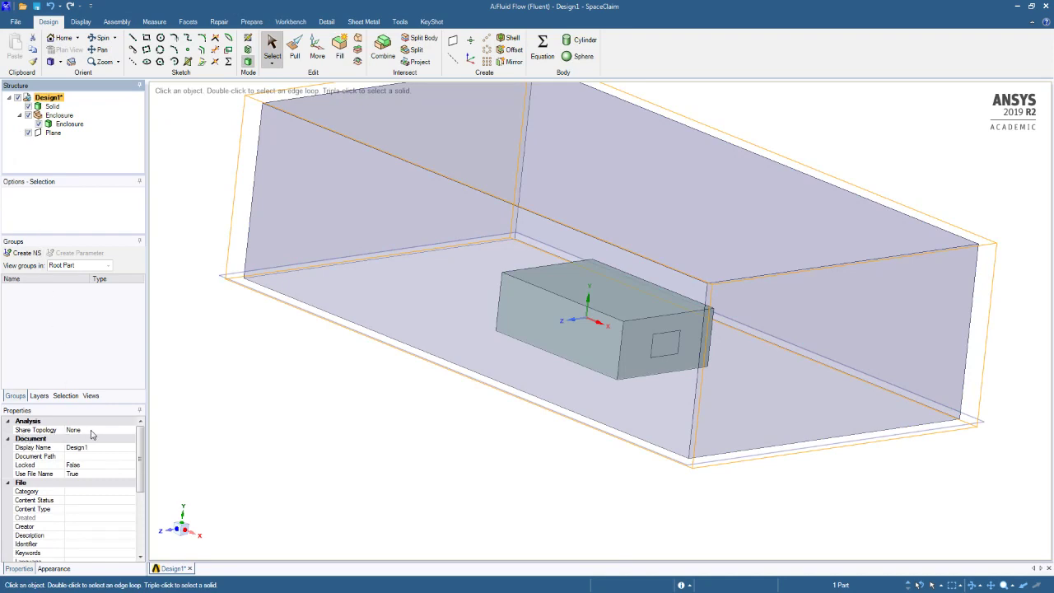
click(130, 431)
click(130, 430)
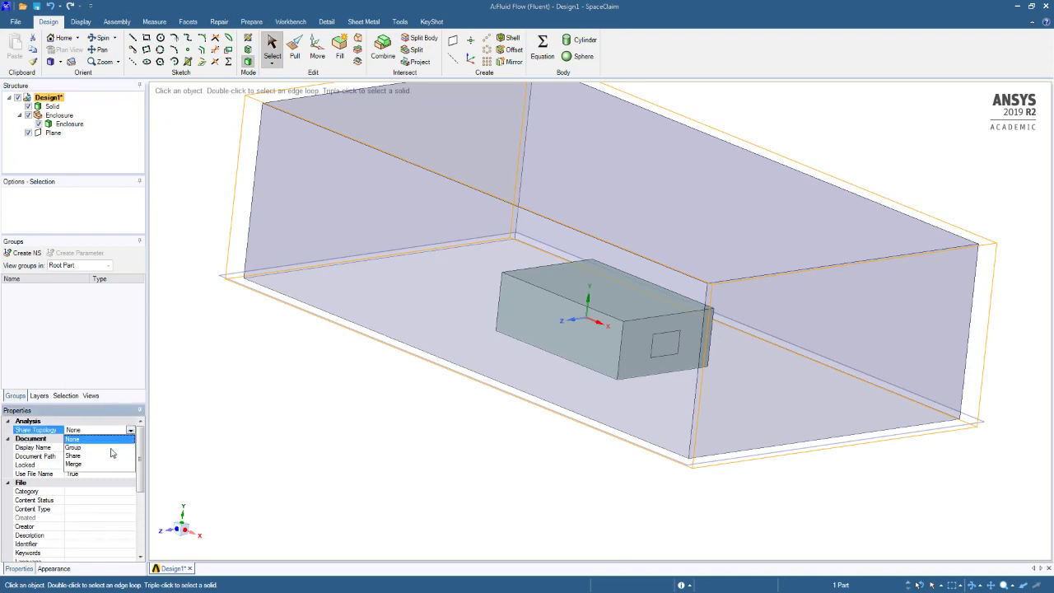
click(85, 458)
click(240, 429)
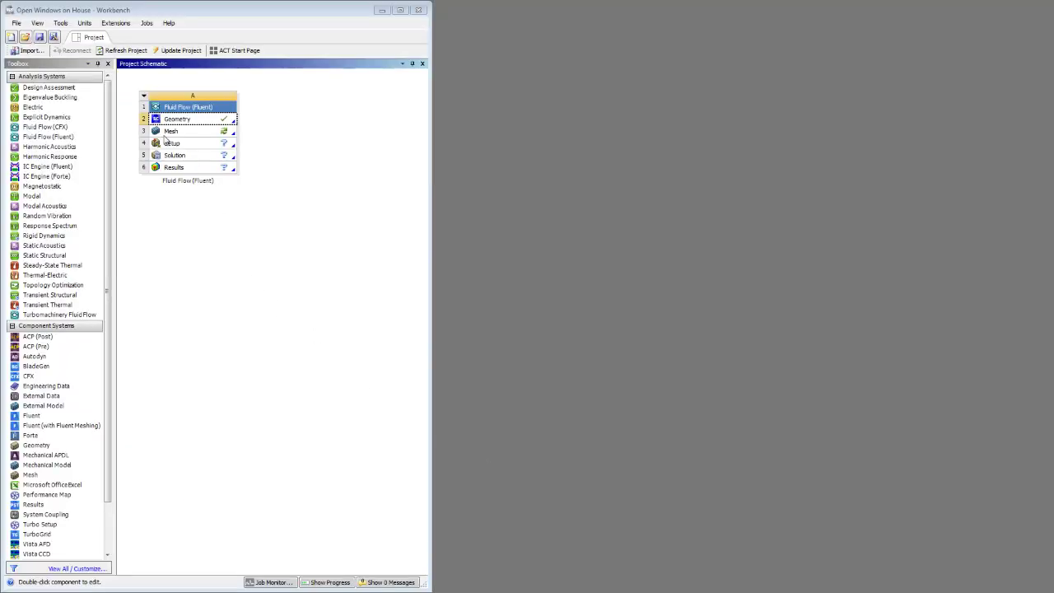
Open the Fluent system's mesh in Meshing and create the named selection "inlet" on the air domain's negative-X end face
double_click(170, 131)
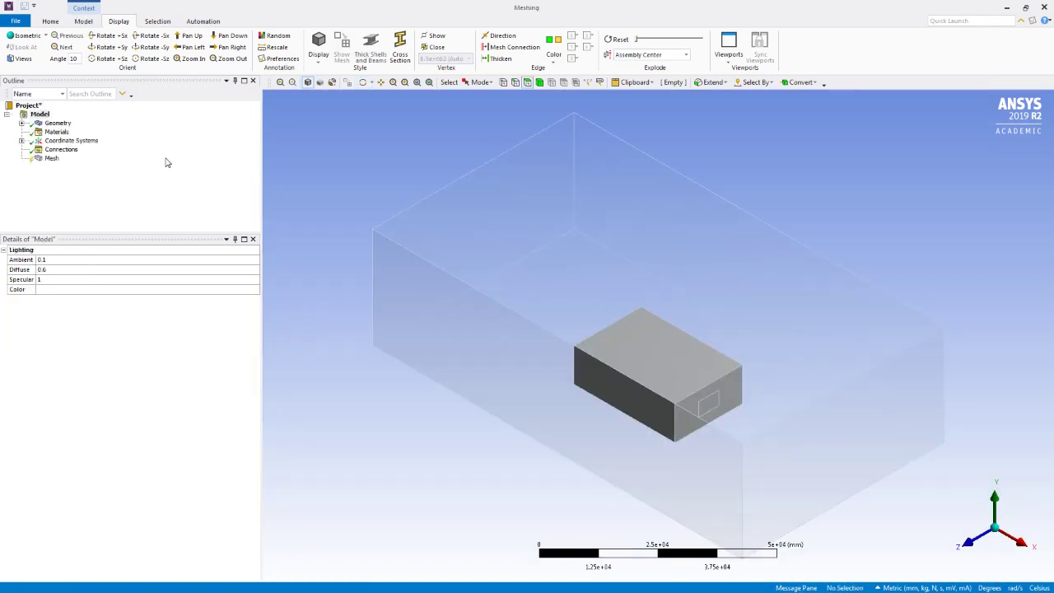
middle_drag(393, 477, 522, 527)
click(432, 333)
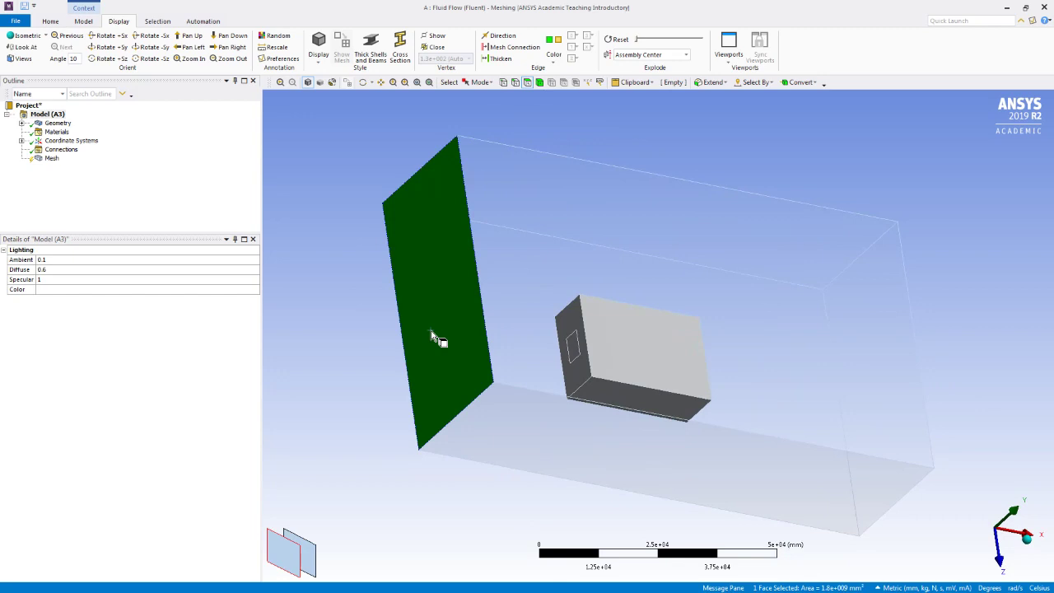
text(n)
text(inlet)
key(Return)
Create the named selection "outlet" on the air domain's positive-X end face
middle_drag(431, 330, 294, 282)
click(826, 404)
text(n)
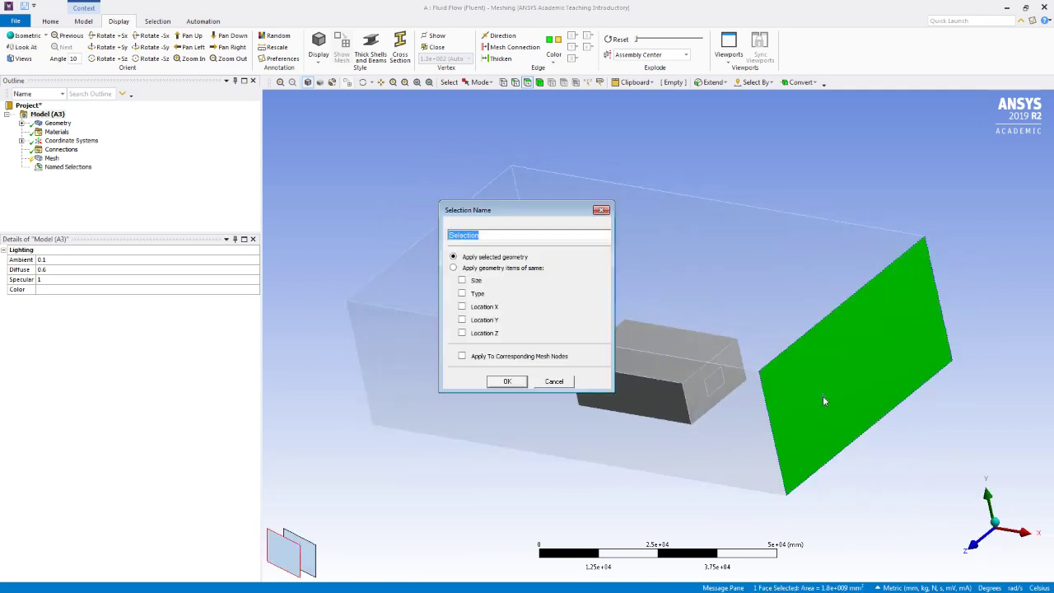
text(outlet)
key(Return)
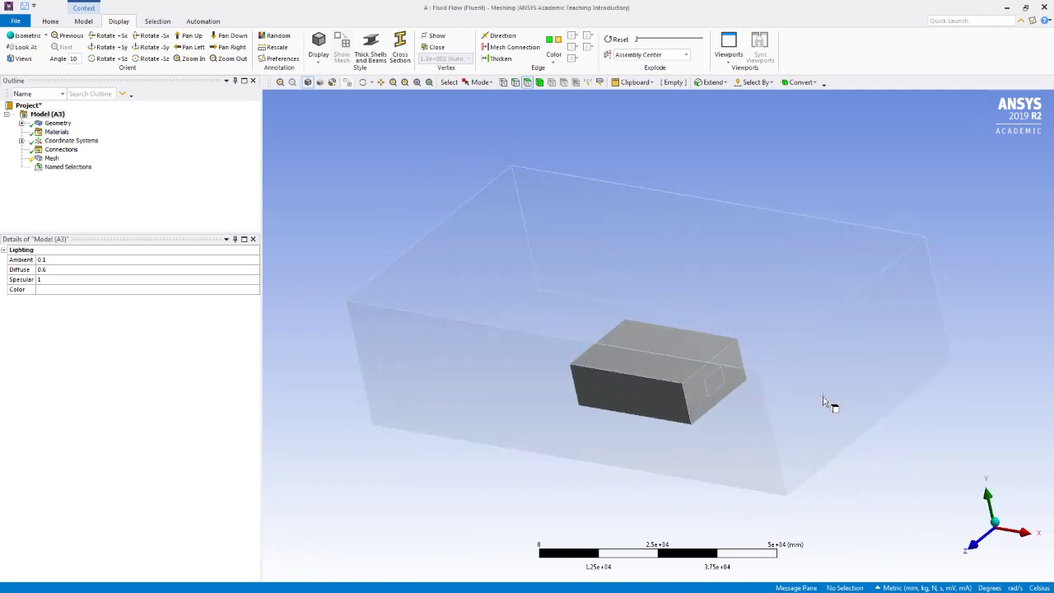
Create the named selection "symmetry" from the air domain's two long side faces and its top face
click(487, 405)
middle_drag(487, 405, 505, 390)
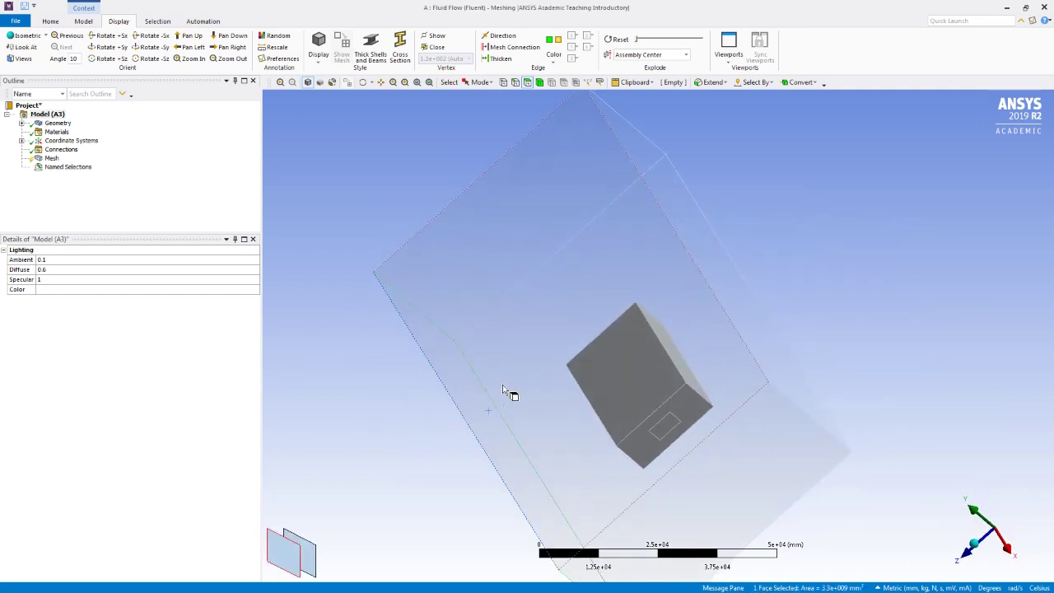
ctrl+click(502, 384)
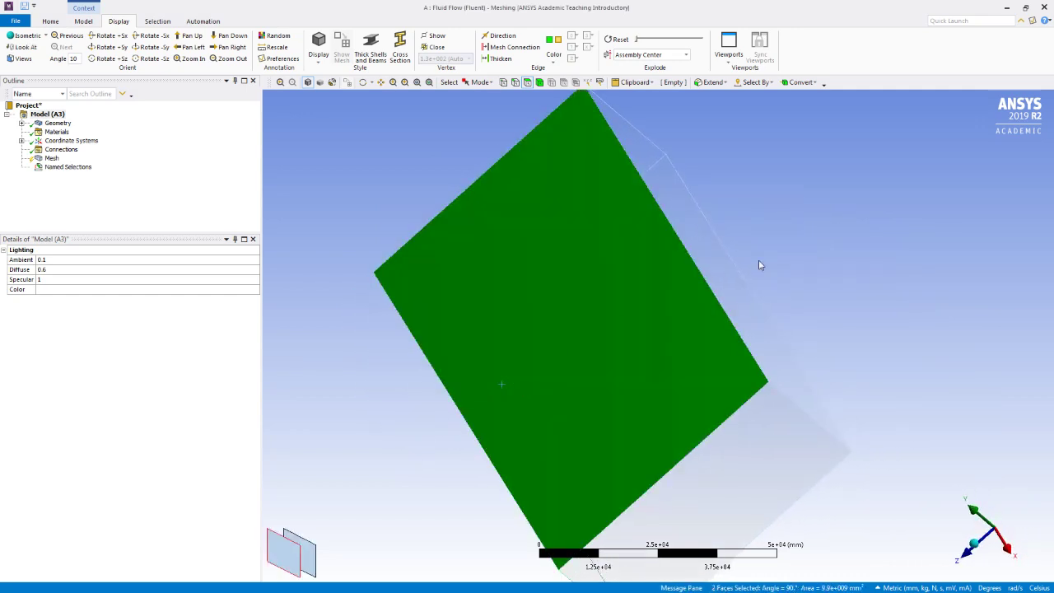
ctrl+click(741, 306)
text(n)
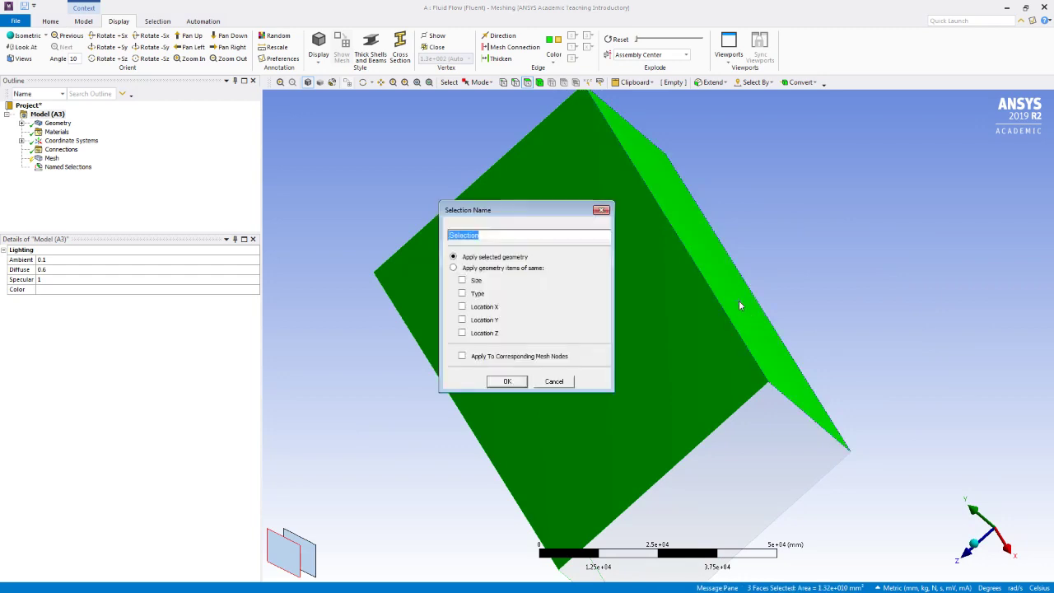
text(symmetry)
key(Return)
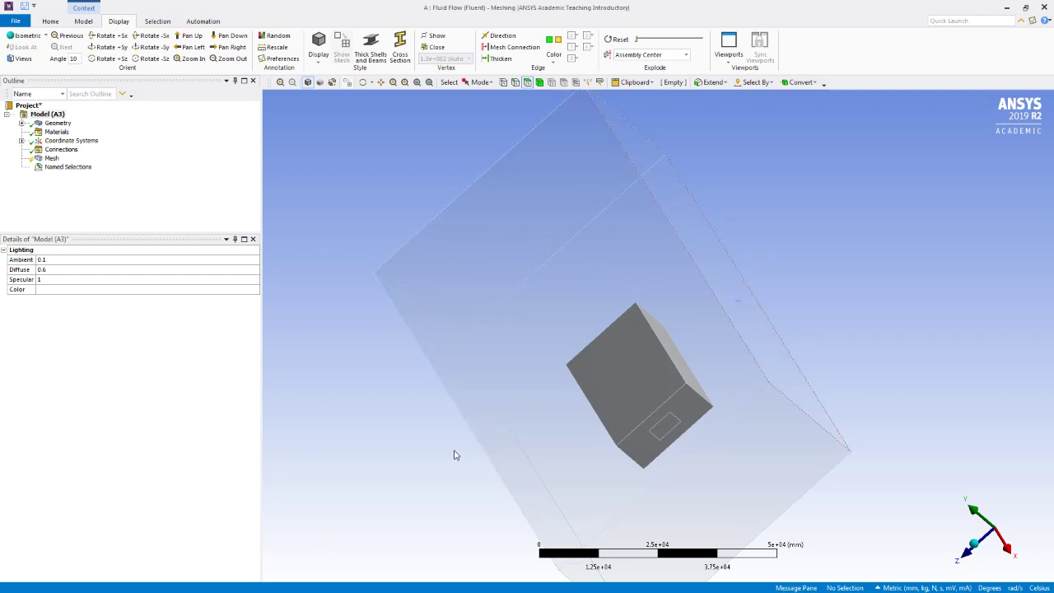
Expand the geometry tree and hide the Enclosure body so that only the room block is displayed
middle_drag(439, 454, 546, 384)
middle_drag(309, 239, 402, 221)
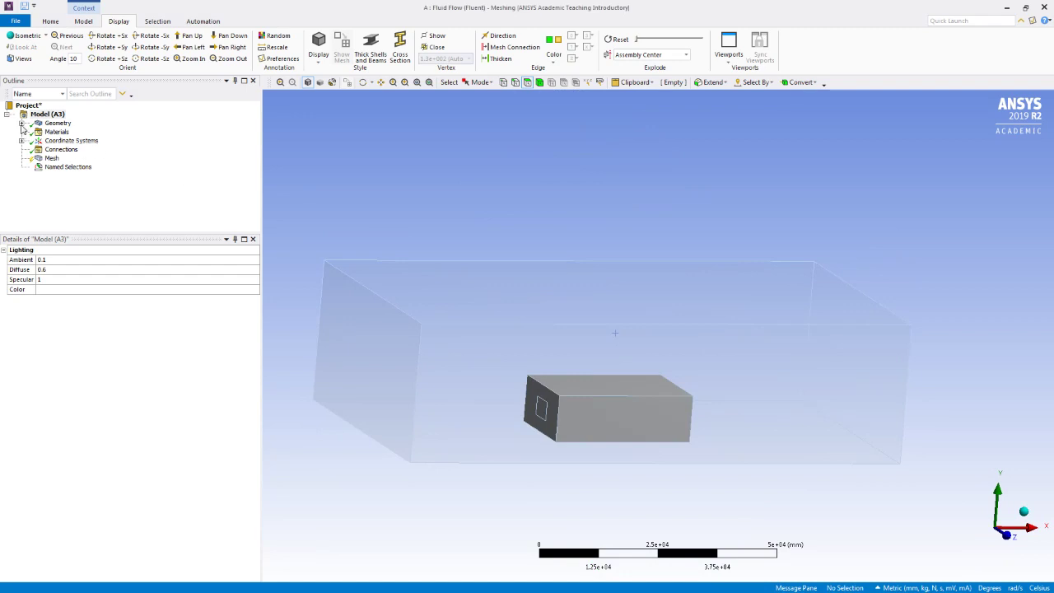
click(22, 122)
click(36, 132)
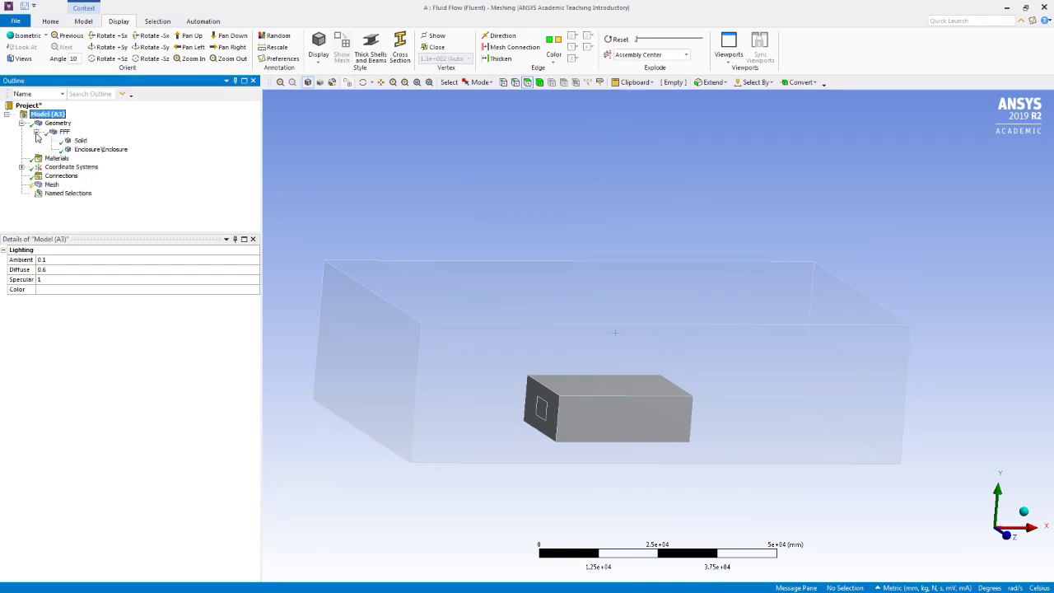
click(91, 151)
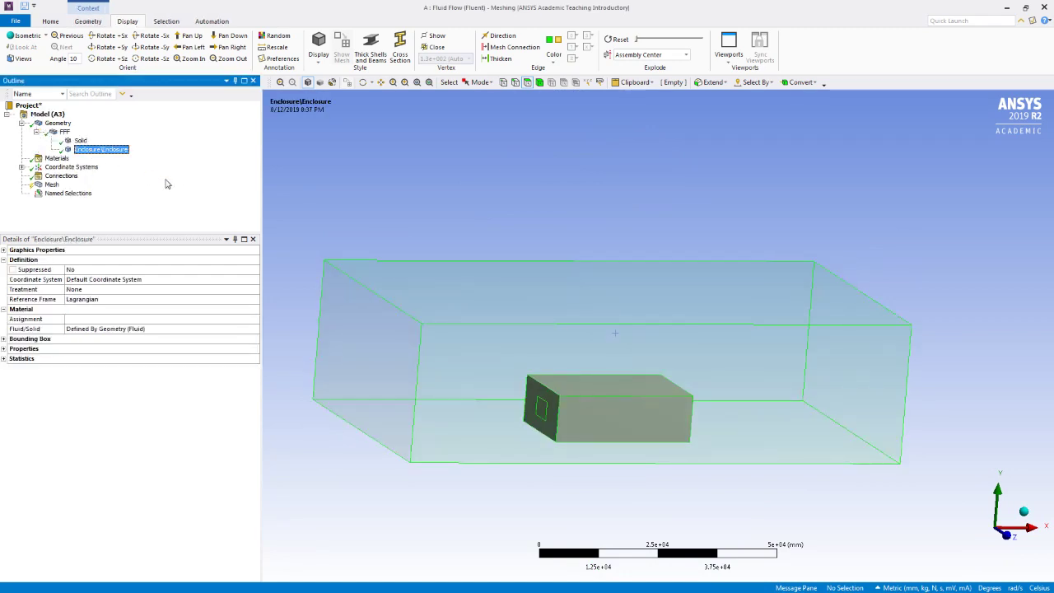
right_click(102, 153)
click(134, 199)
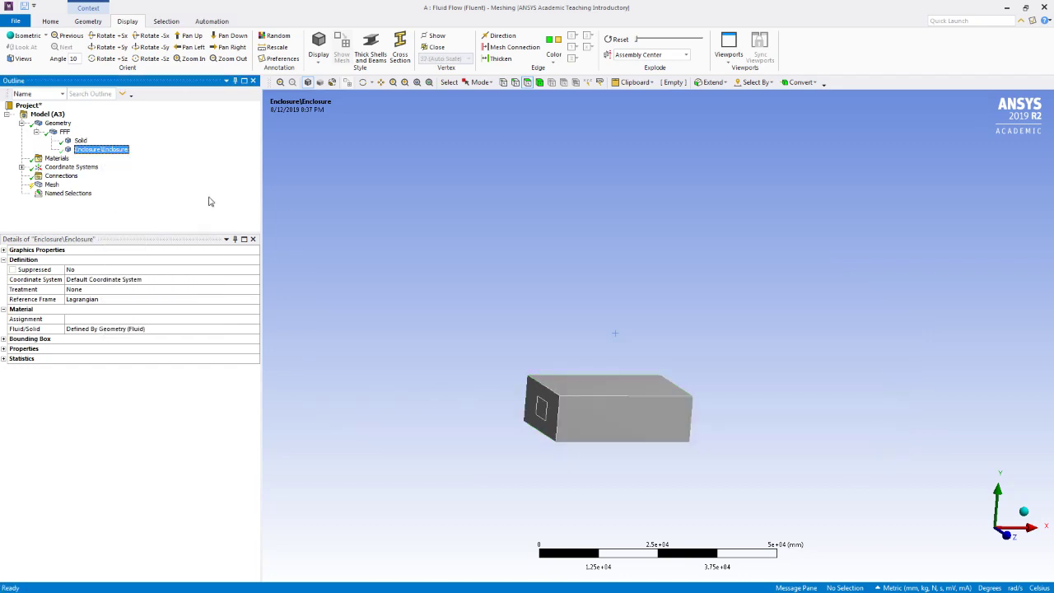
Create the named selection "interior" from the two window faces on opposite ends of the room block
middle_drag(460, 337, 513, 354)
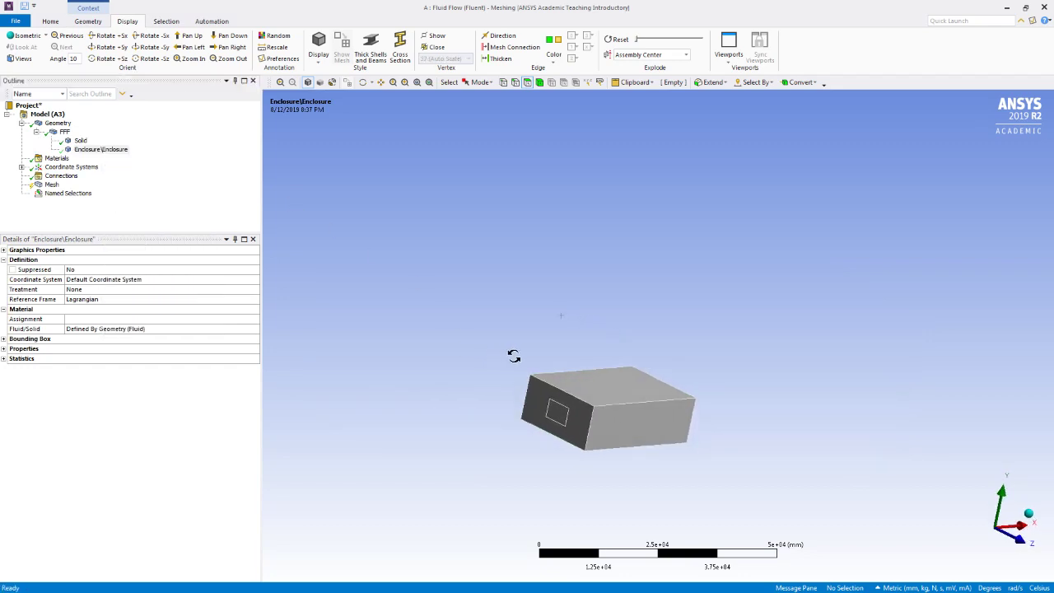
click(557, 417)
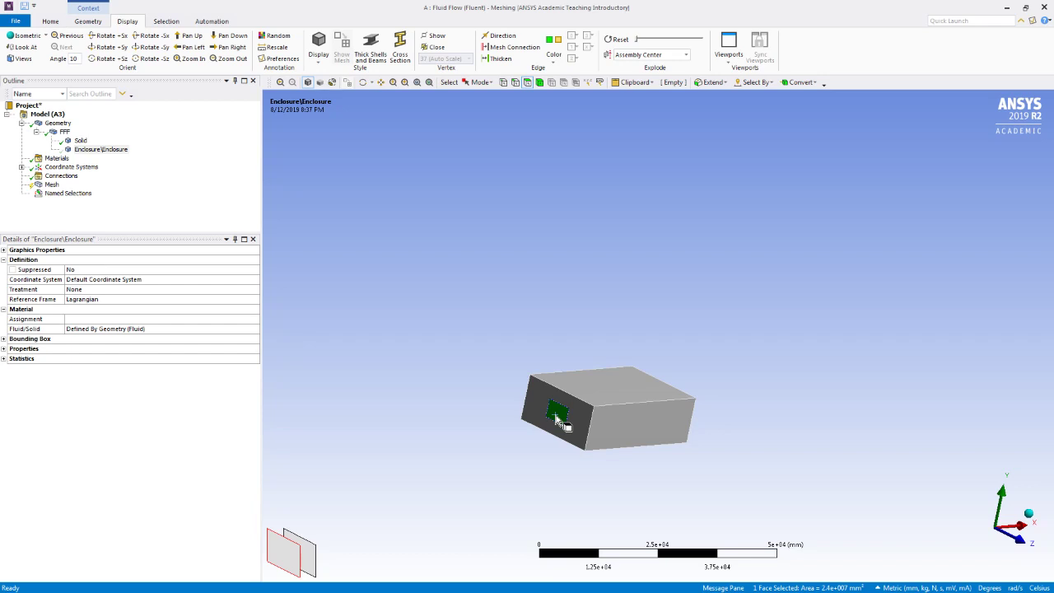
middle_drag(557, 417, 379, 405)
ctrl+click(647, 422)
text(n)
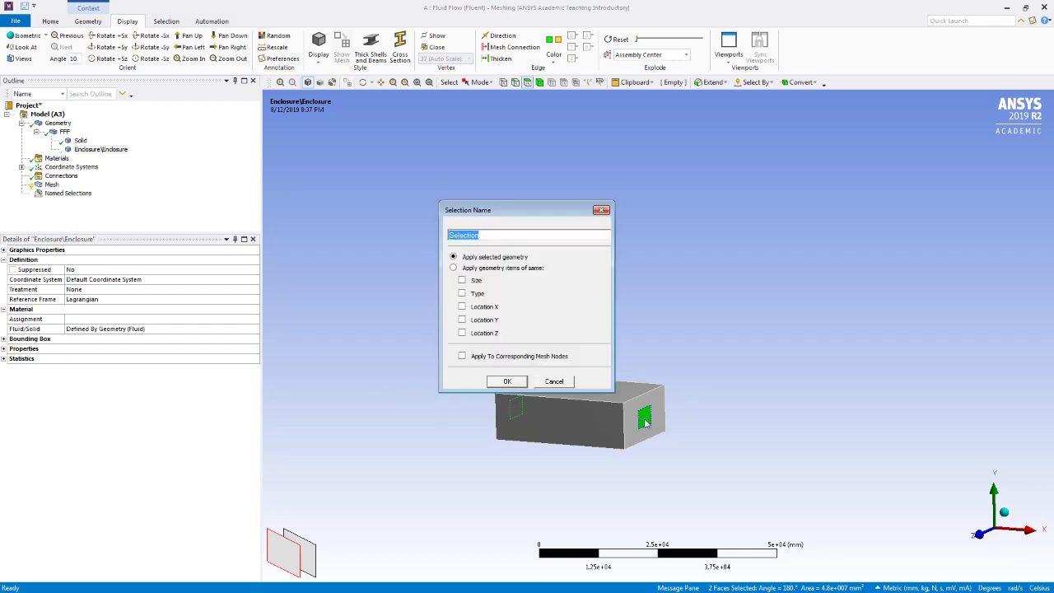
text(interior)
key(Return)
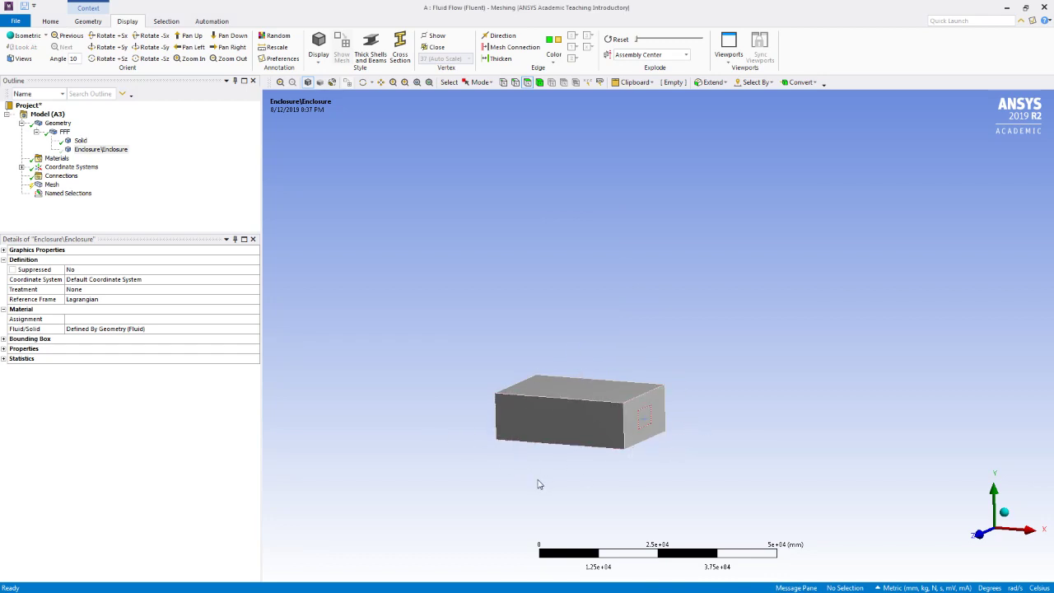
Create the named selection "house-walls" from all faces of the room block except the two window faces
middle_drag(536, 480, 671, 483)
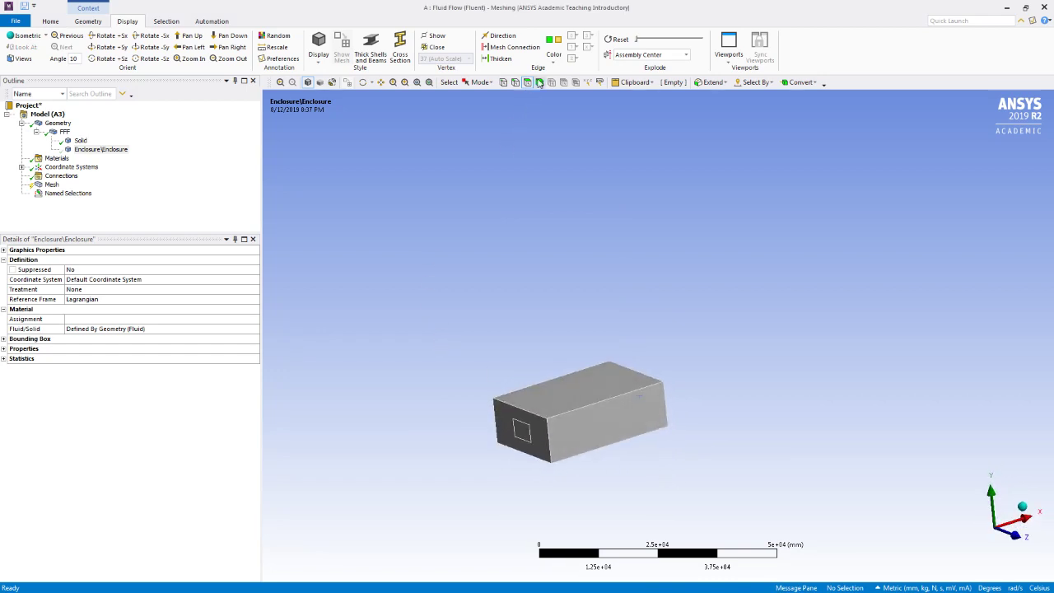
key(ctrl+a)
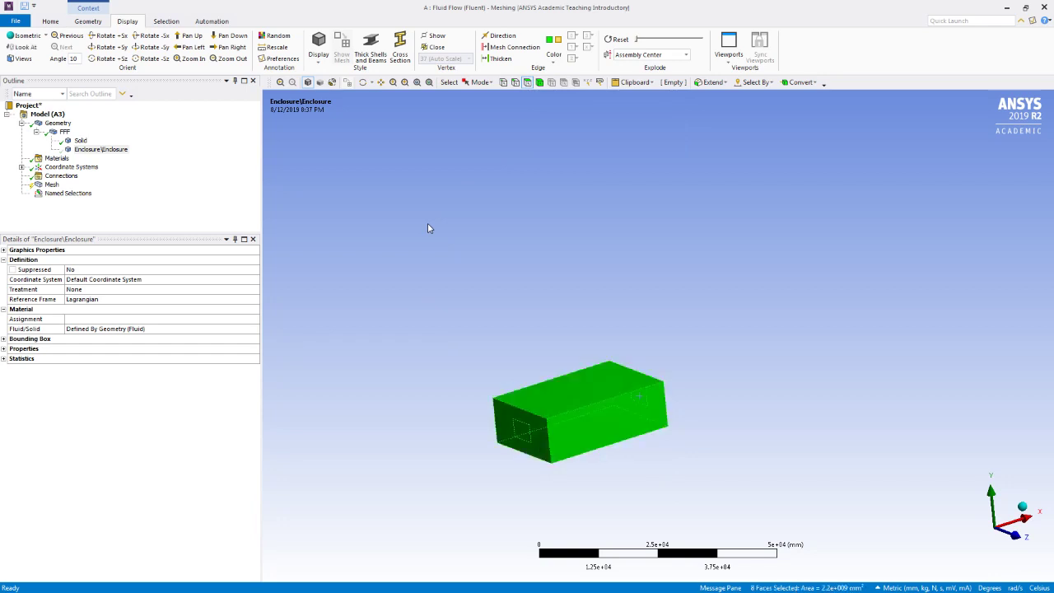
ctrl+click(512, 434)
middle_drag(440, 435, 647, 435)
ctrl+click(640, 411)
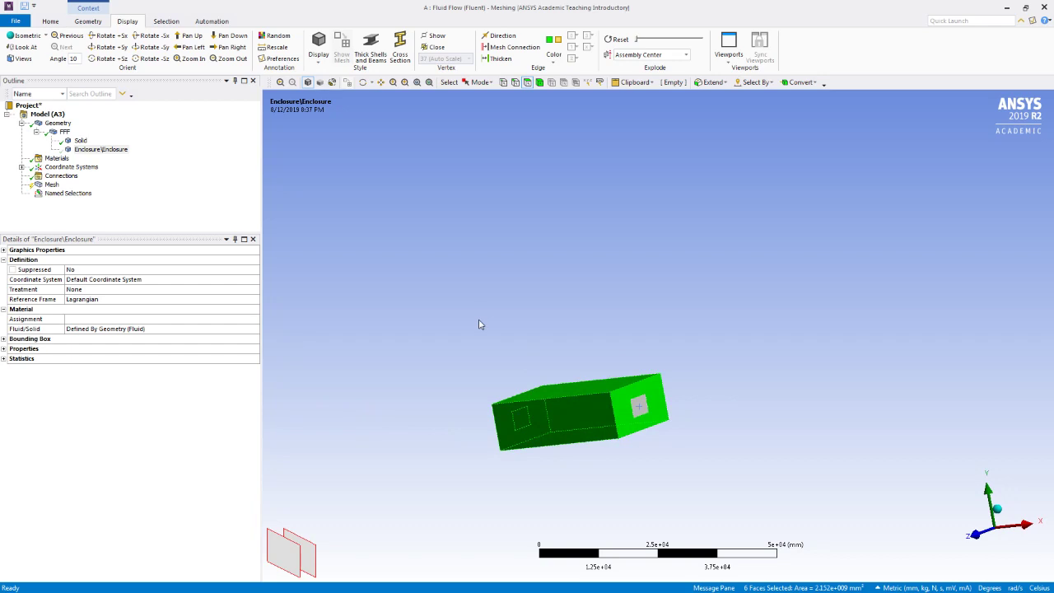
text(nhousw)
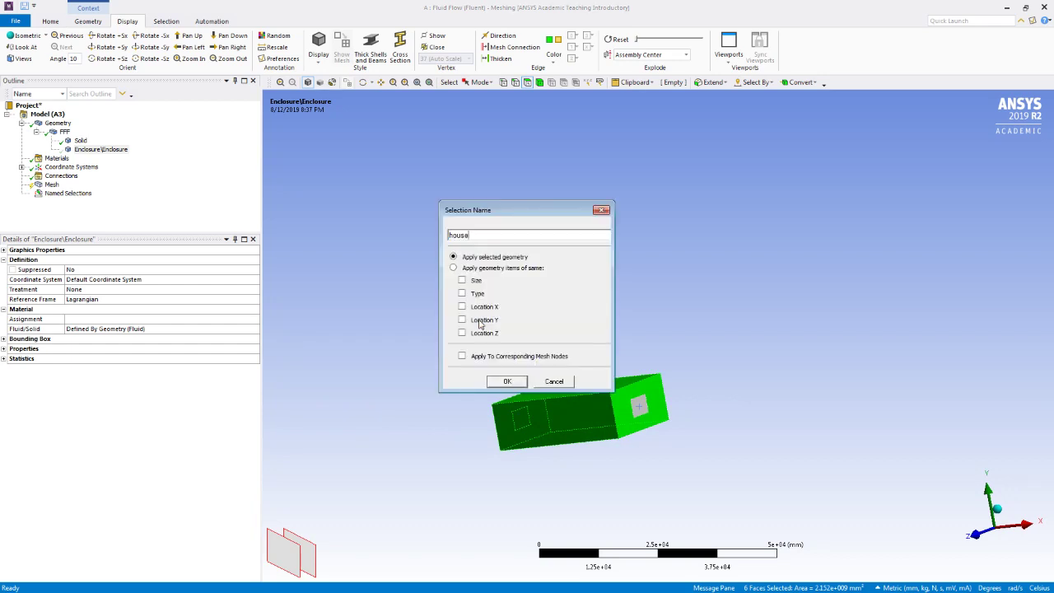
text(-walls)
key(Return)
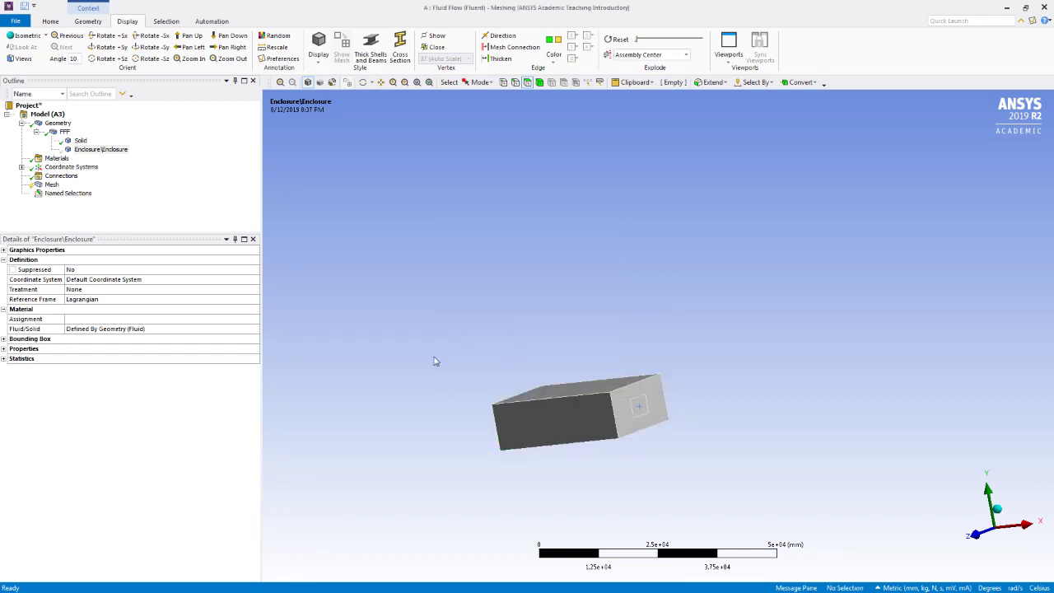
Review the faces in the "house-walls" named selection and show the Enclosure body again
middle_drag(430, 360, 604, 292)
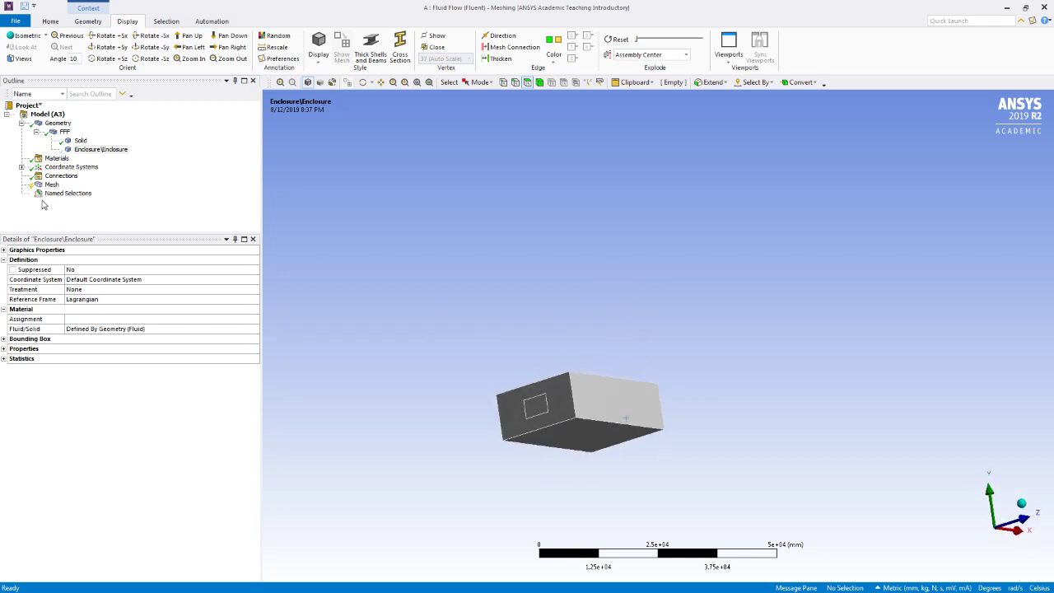
click(22, 193)
click(72, 219)
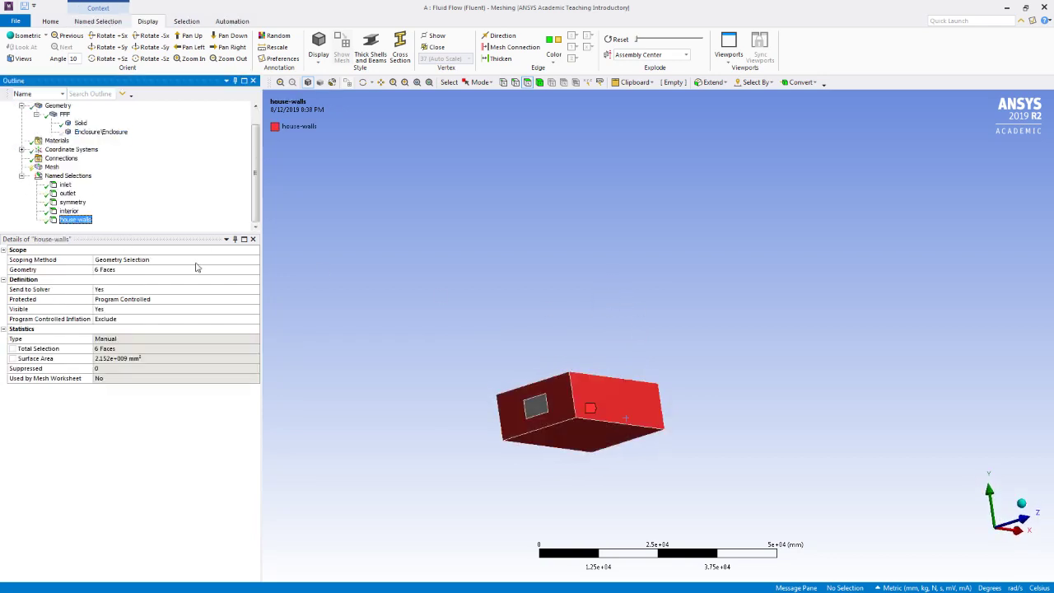
middle_drag(283, 293, 381, 377)
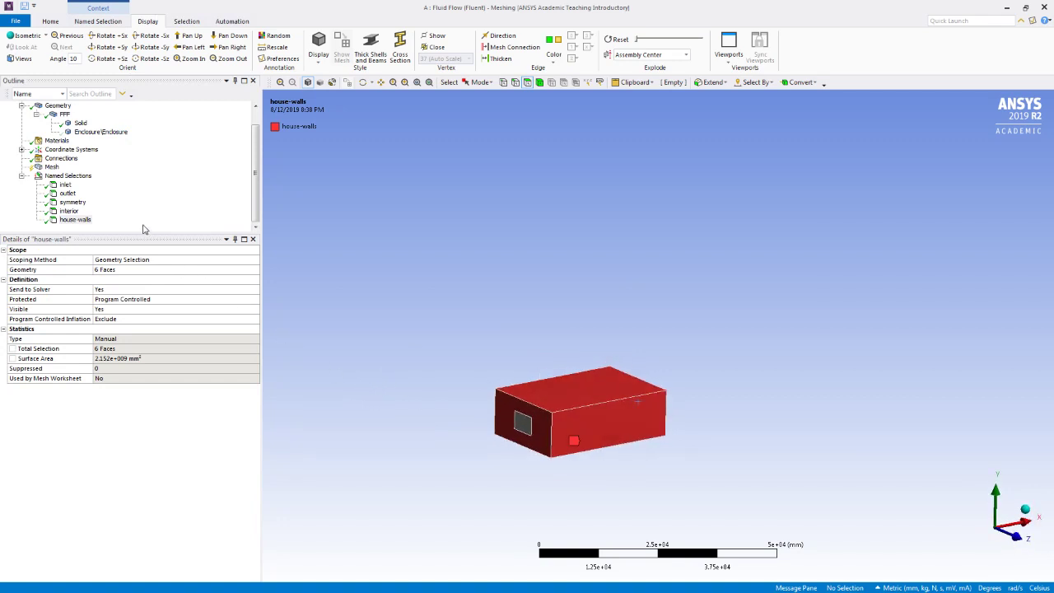
right_click(82, 131)
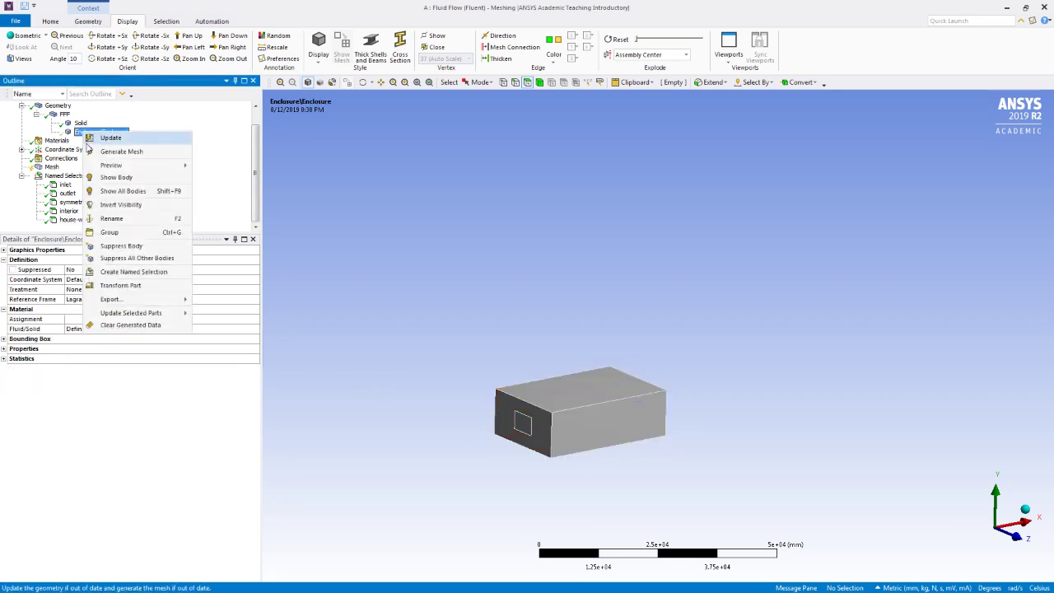
click(101, 177)
middle_drag(352, 522, 341, 472)
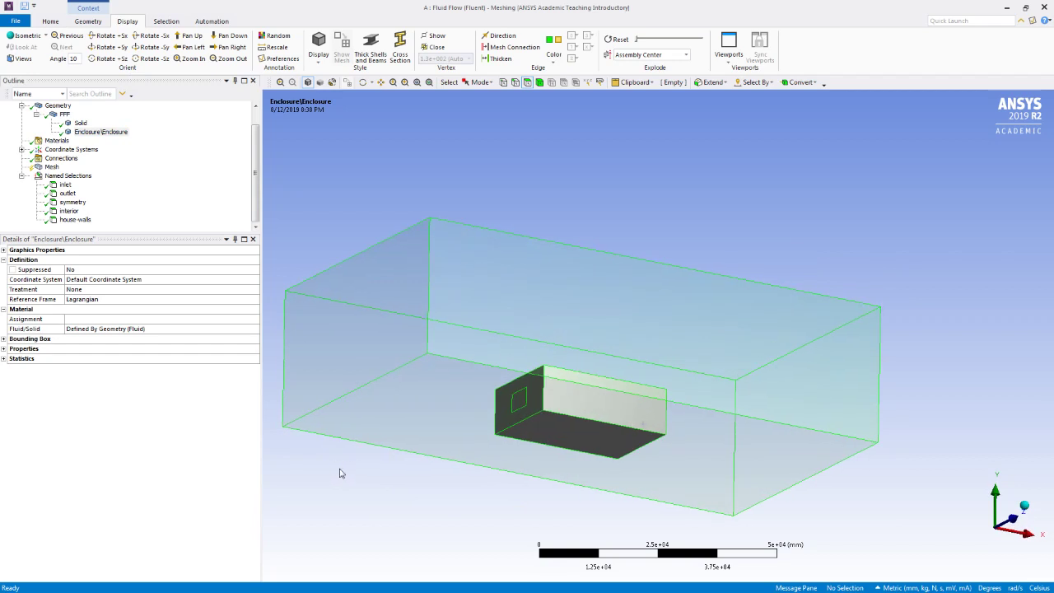
Add the air domain's ground face to the geometry of the "house-walls" named selection
click(71, 220)
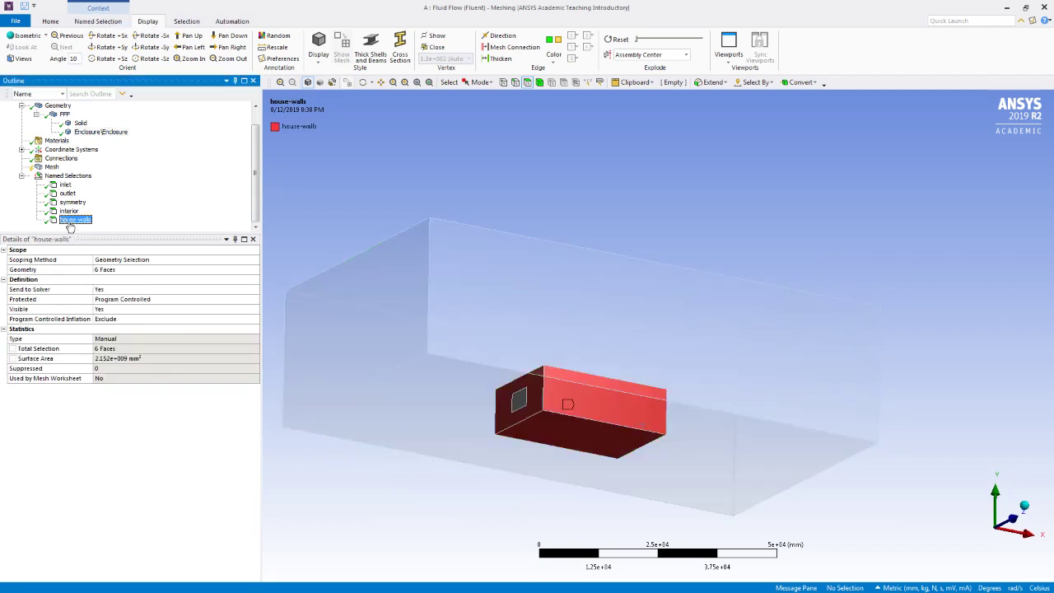
click(106, 271)
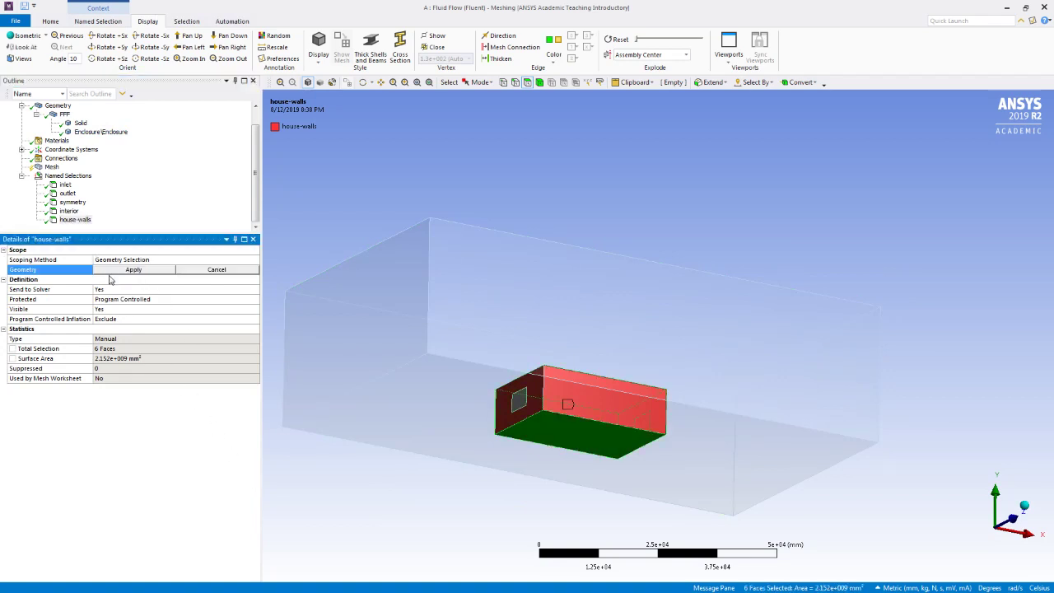
ctrl+click(407, 438)
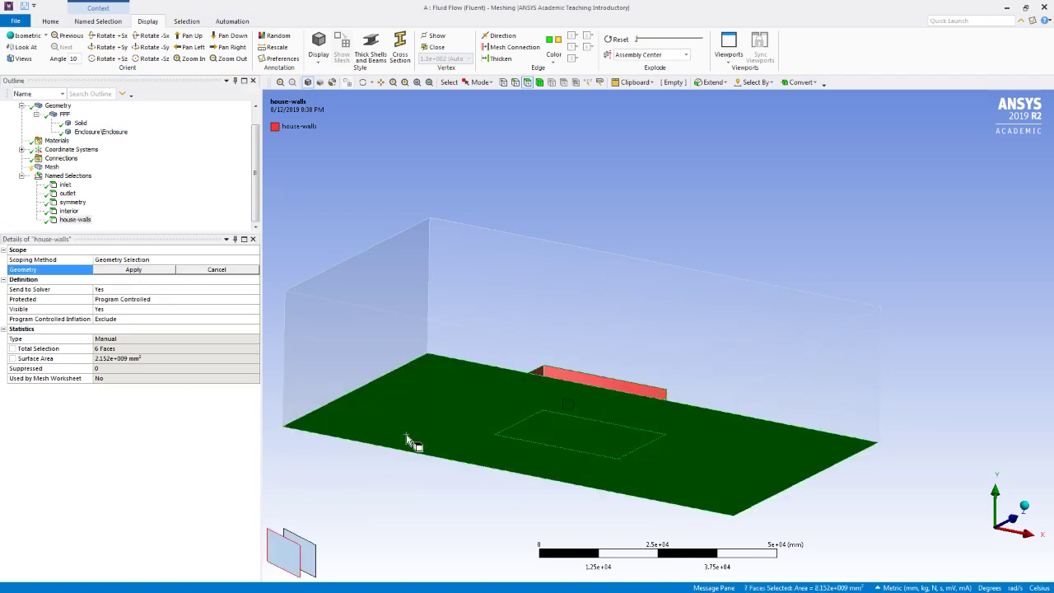
click(115, 272)
click(76, 219)
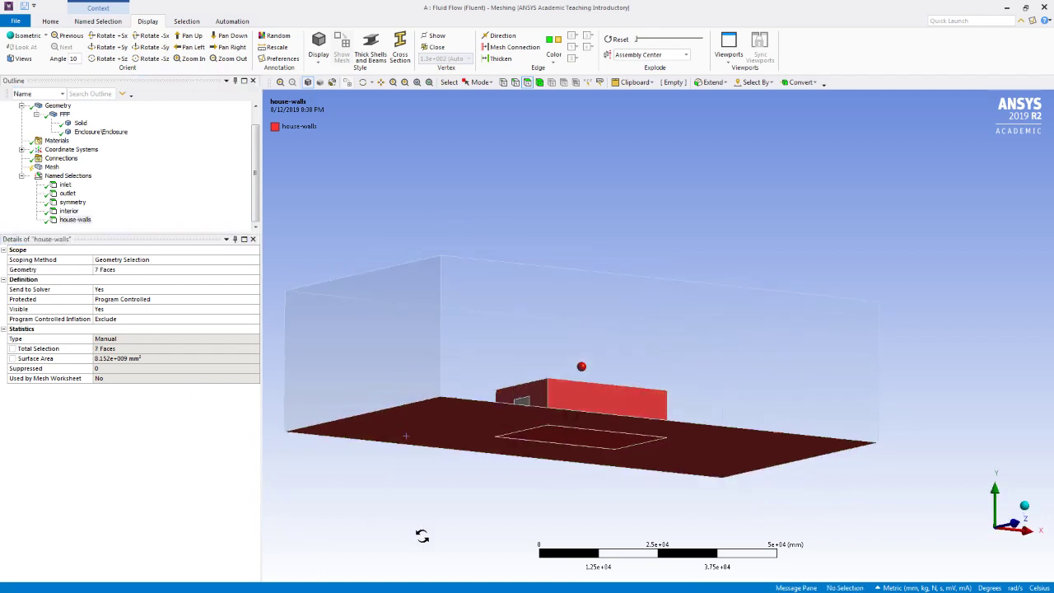
middle_drag(427, 539, 446, 563)
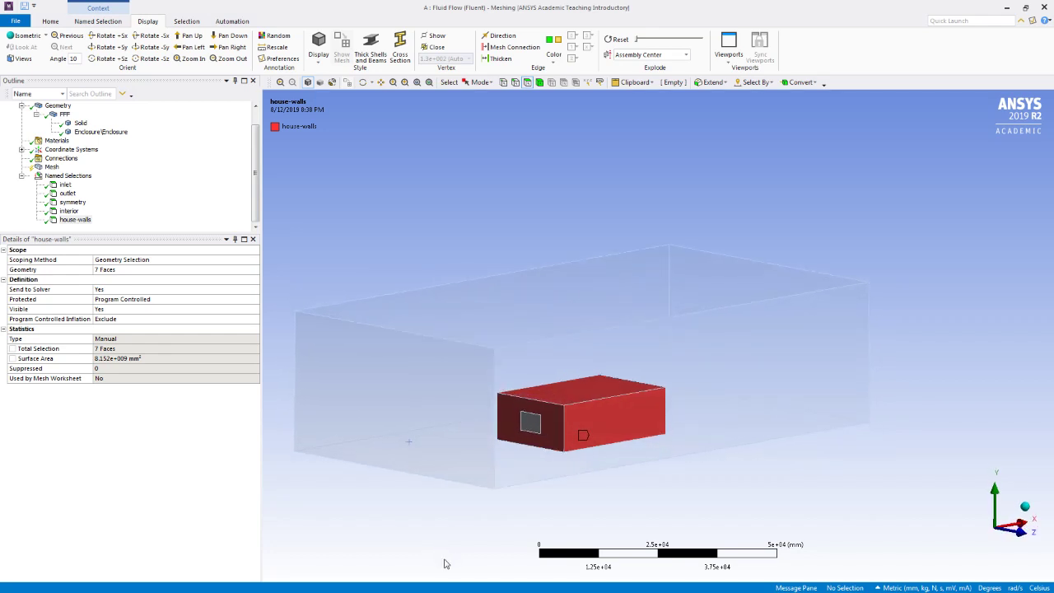
Set the mesh's automatic inflation to All Faces in Chosen Named Selection, using the "house-walls" named selection
click(43, 168)
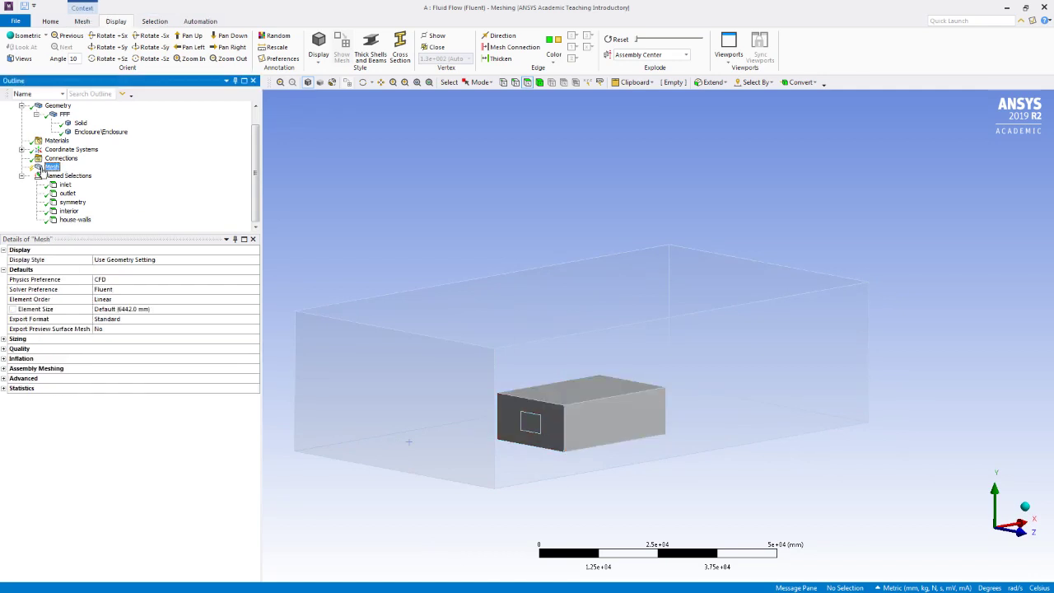
click(4, 358)
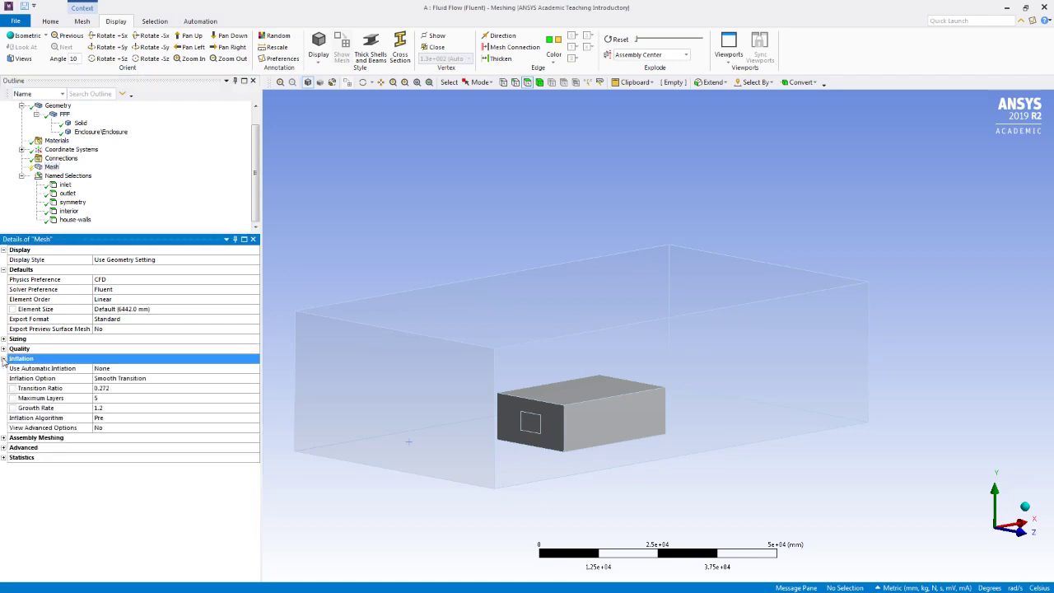
click(115, 373)
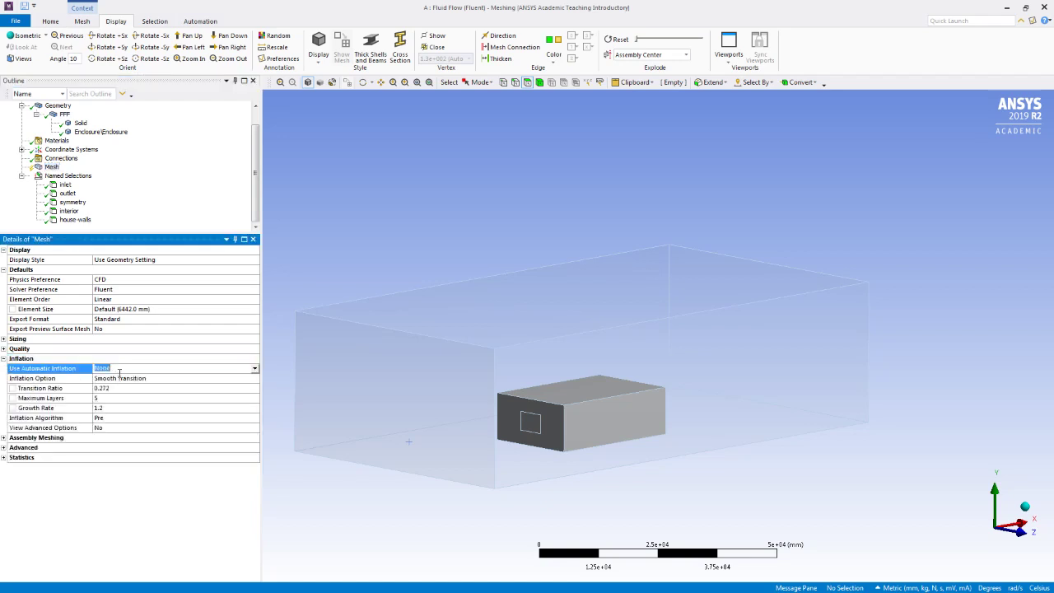
click(255, 368)
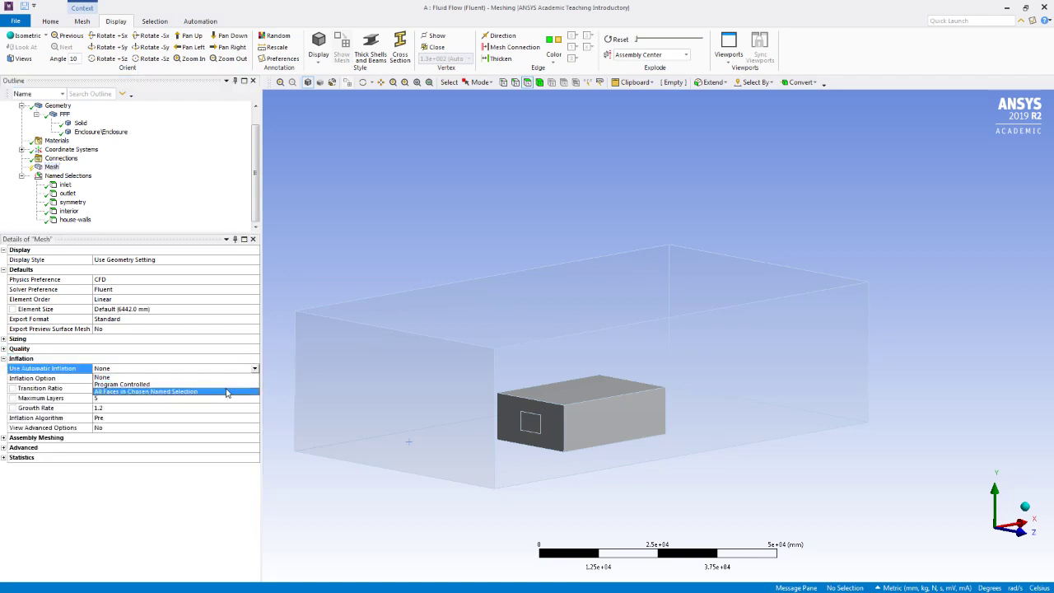
click(227, 391)
click(242, 378)
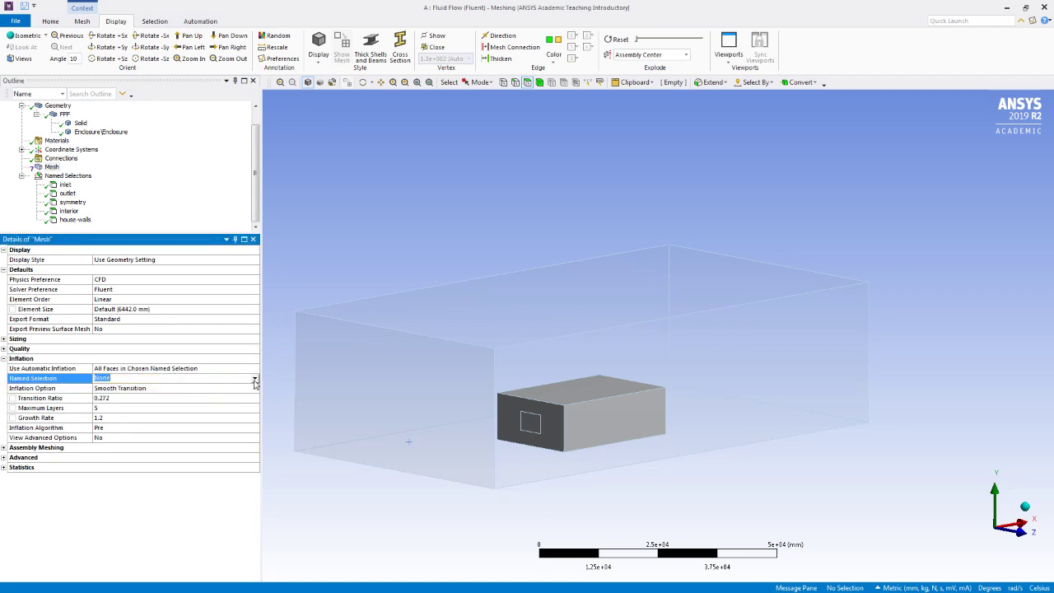
click(254, 380)
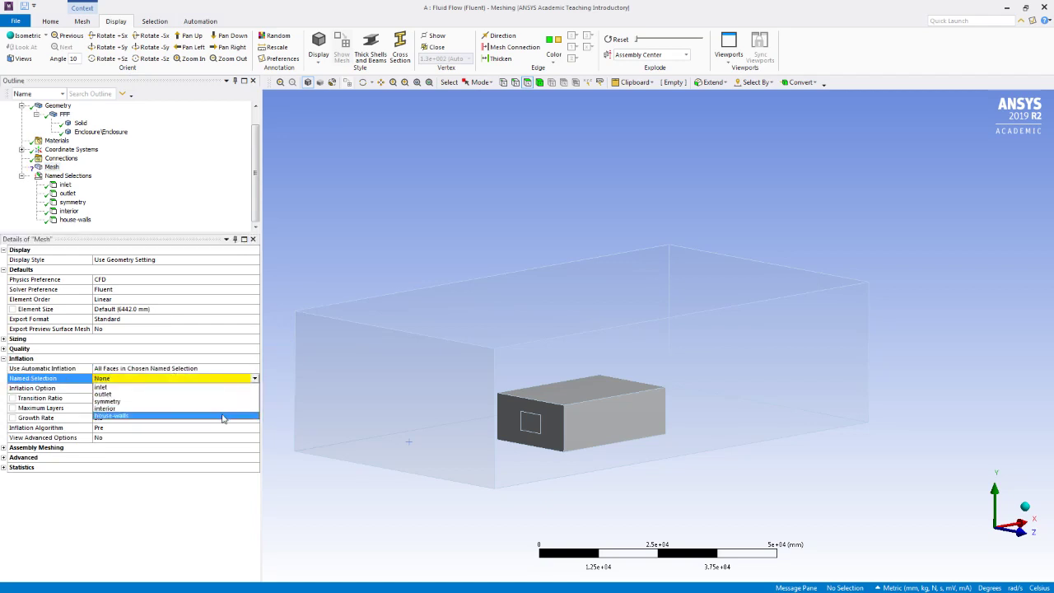
click(222, 416)
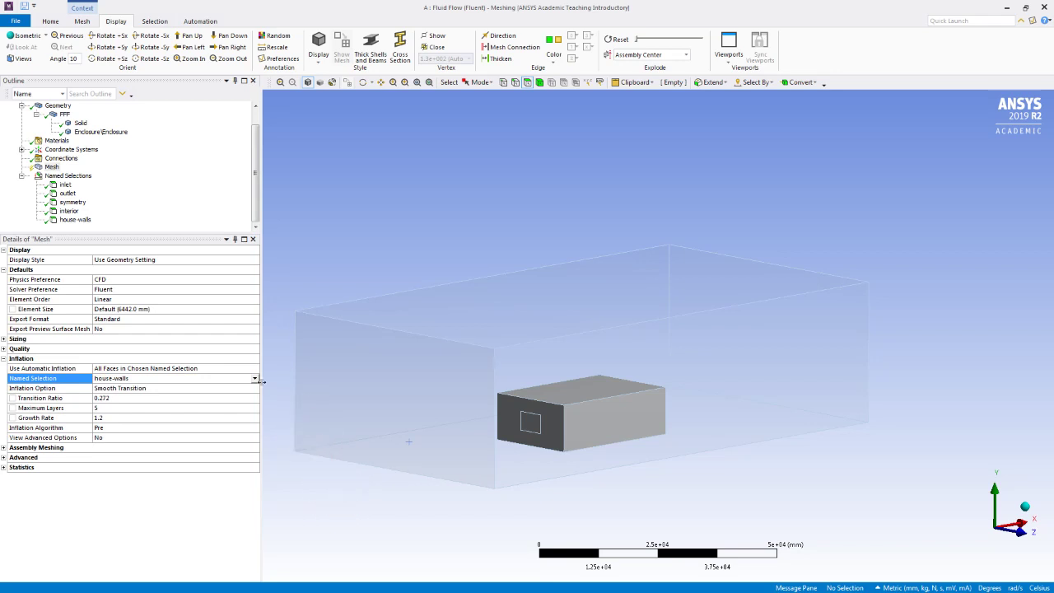
Set the global mesh element size to 2000 mm
click(124, 186)
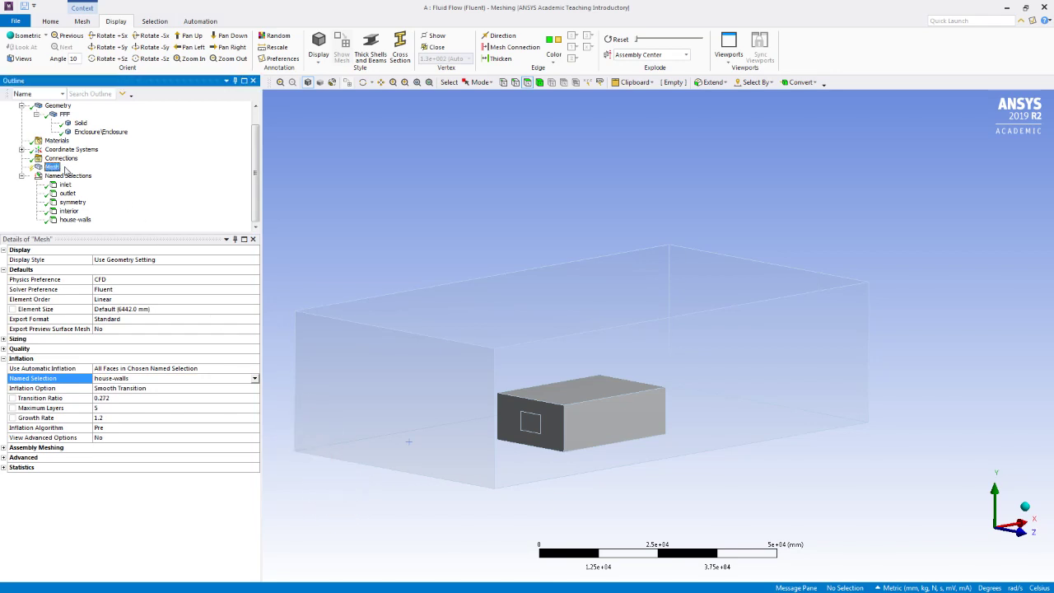
click(130, 308)
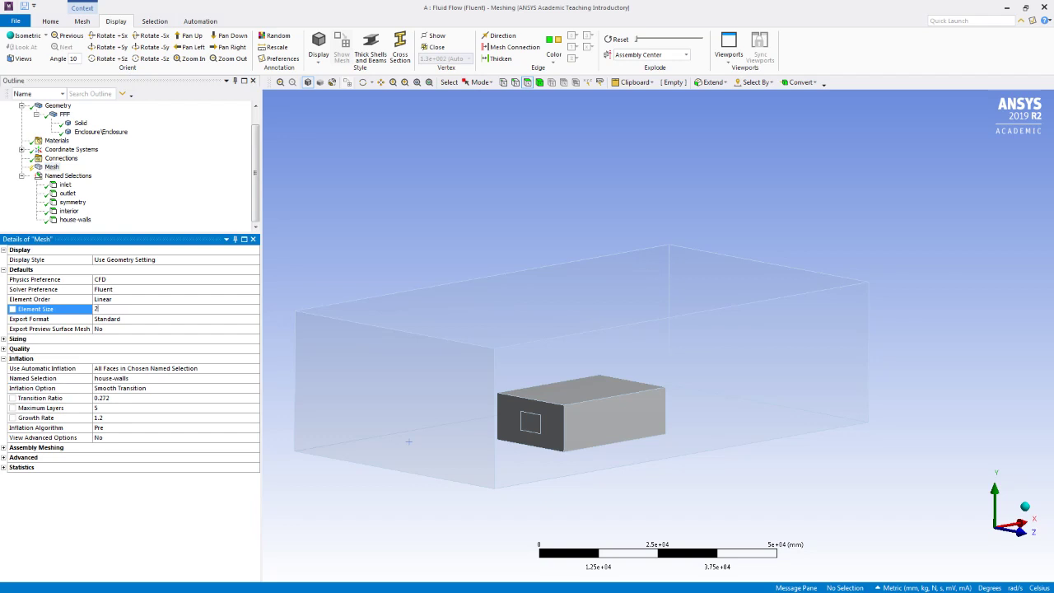
text(2000)
key(Return)
click(125, 221)
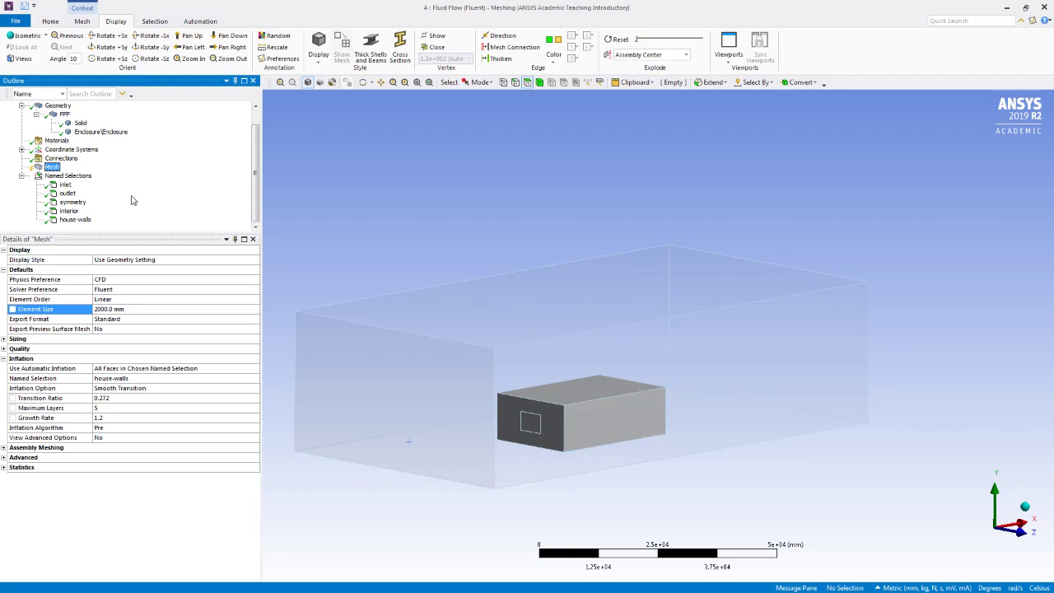
Insert a mesh sizing control scoped by named selection to "house-walls"
right_click(55, 168)
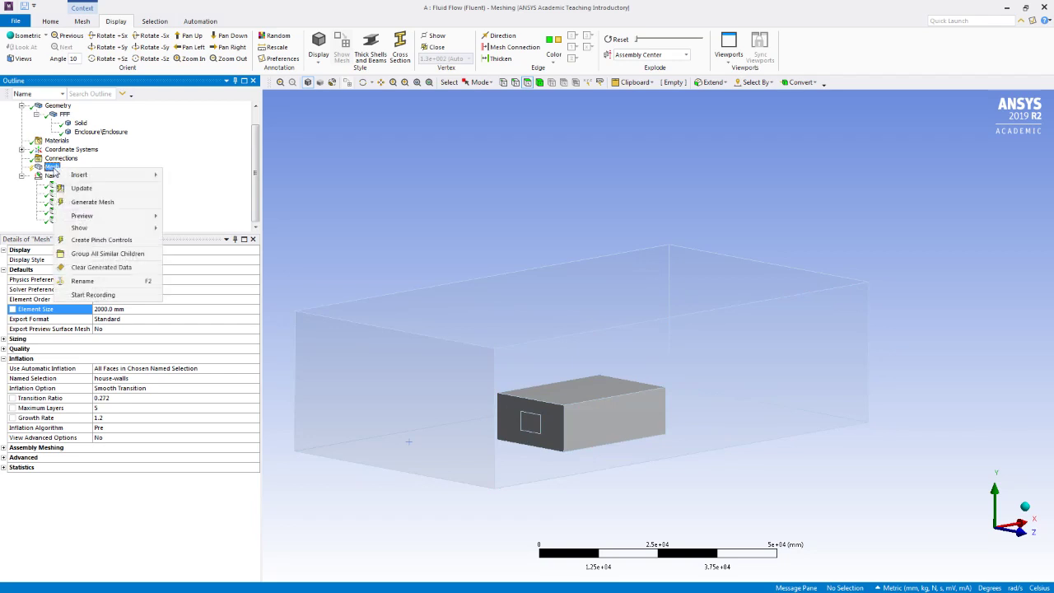
mouse_move(64, 175)
click(189, 189)
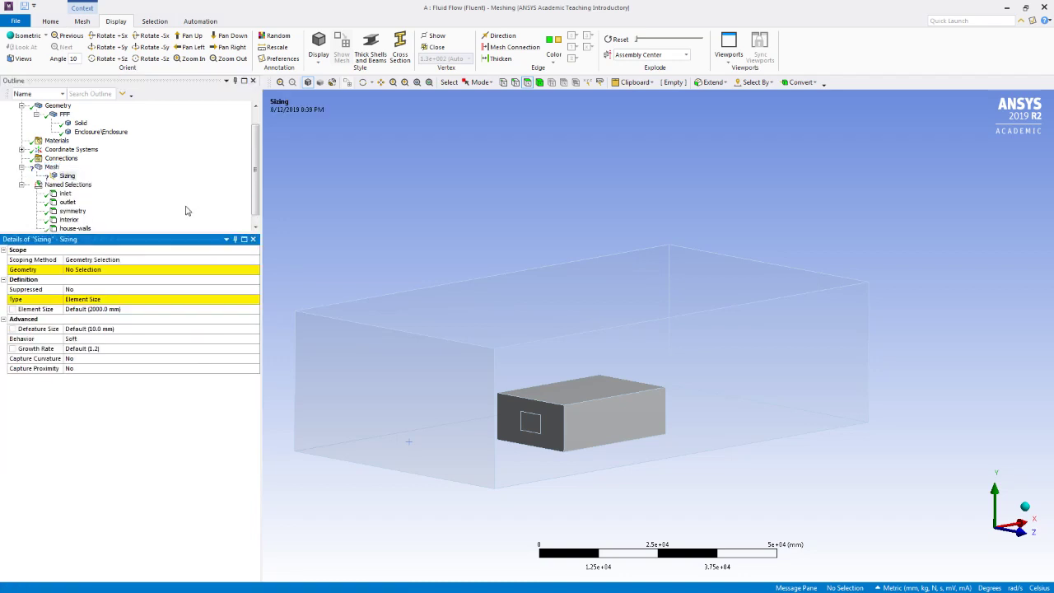
click(78, 270)
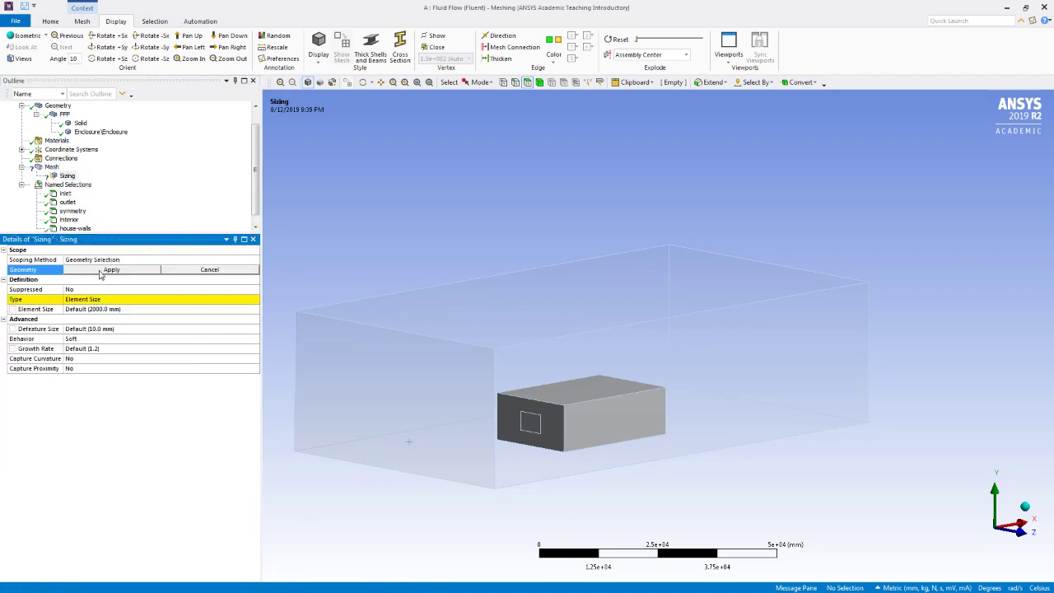
click(99, 268)
click(254, 262)
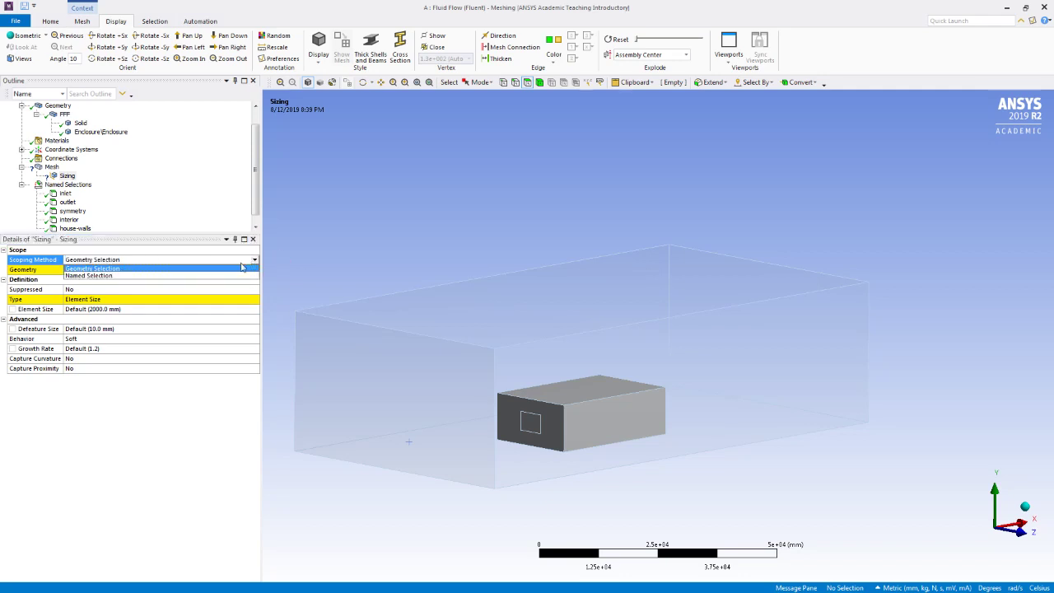
click(223, 279)
click(85, 269)
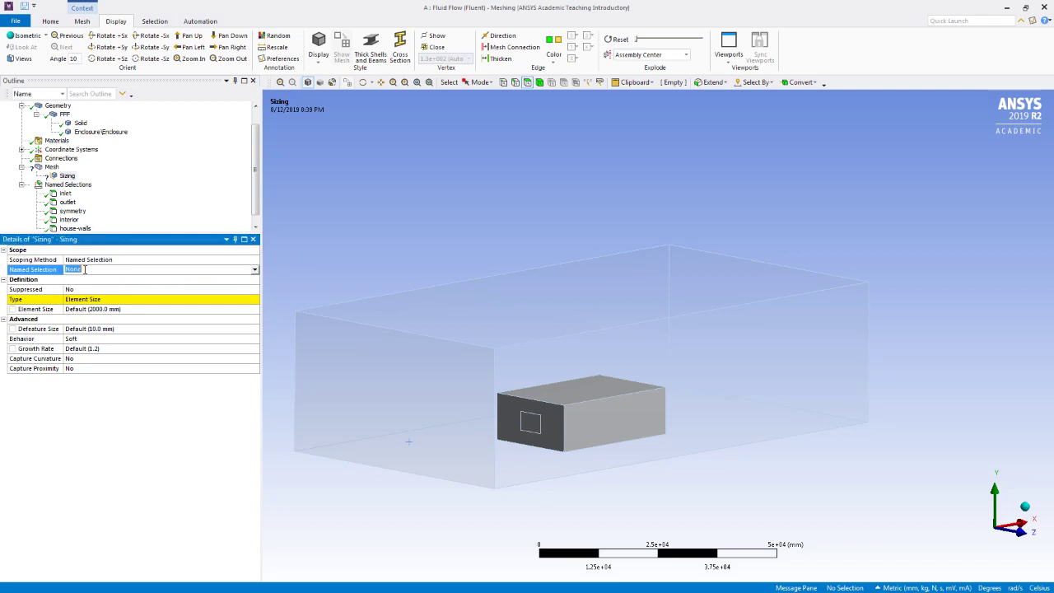
click(254, 271)
click(210, 308)
Set the element size of the house-walls face sizing to 500 mm
click(134, 309)
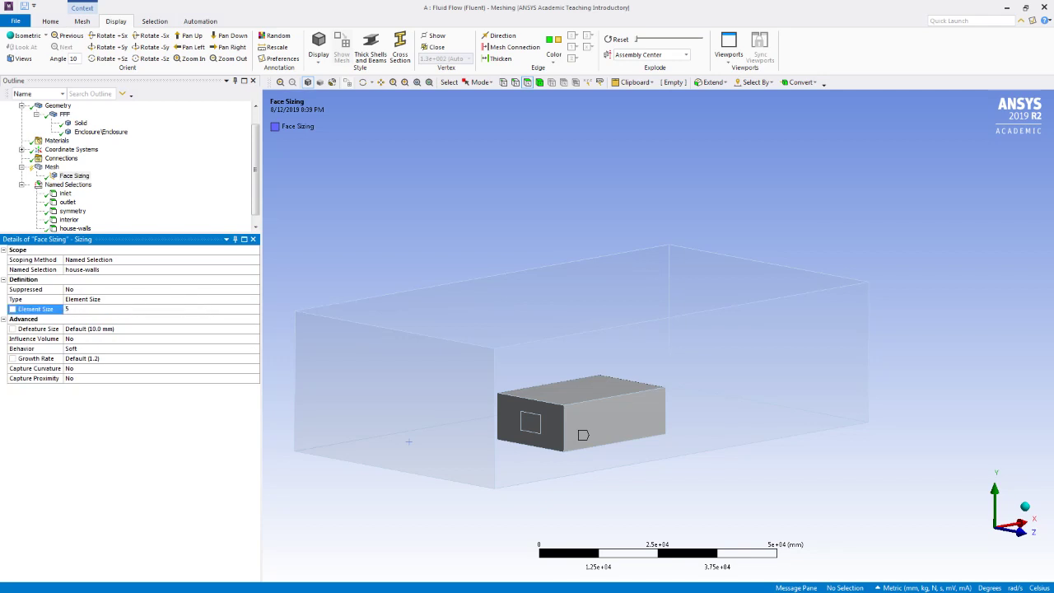
text(500)
key(Return)
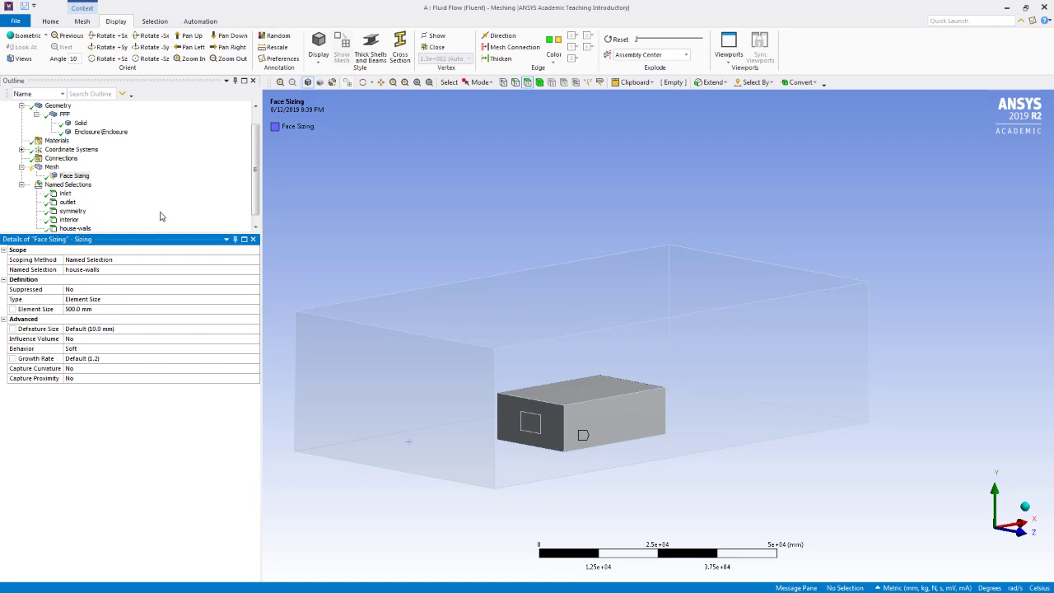
Generate the mesh with the inflation and face sizing settings
click(93, 176)
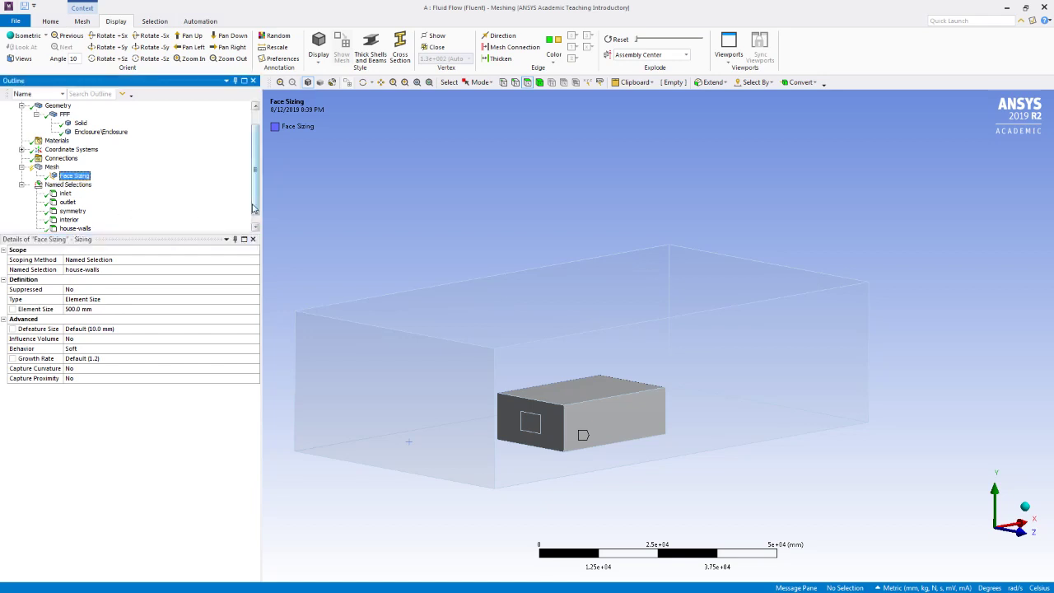
click(255, 228)
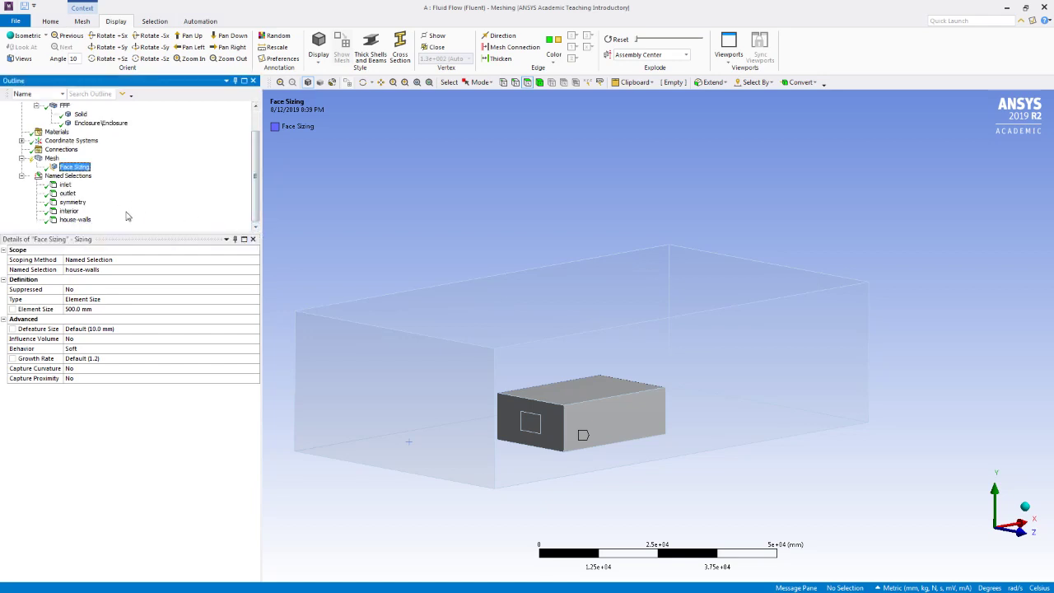
right_click(49, 159)
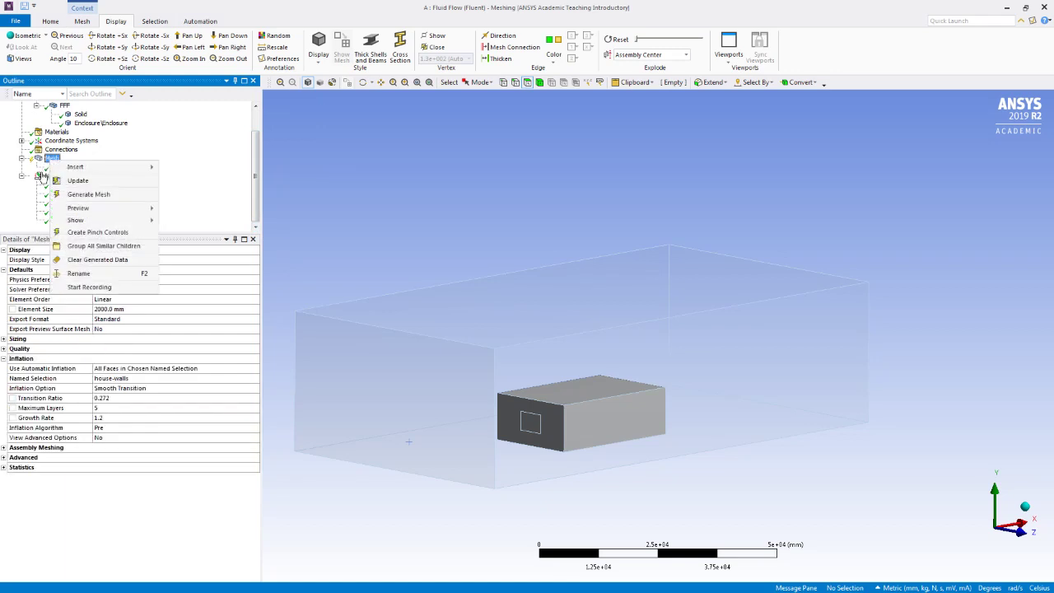
click(82, 195)
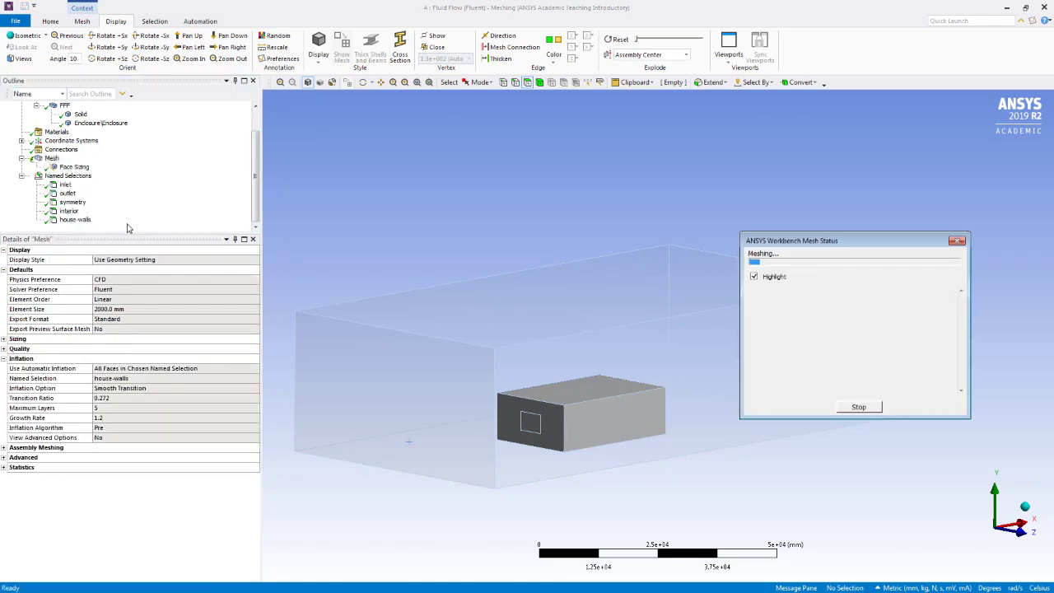